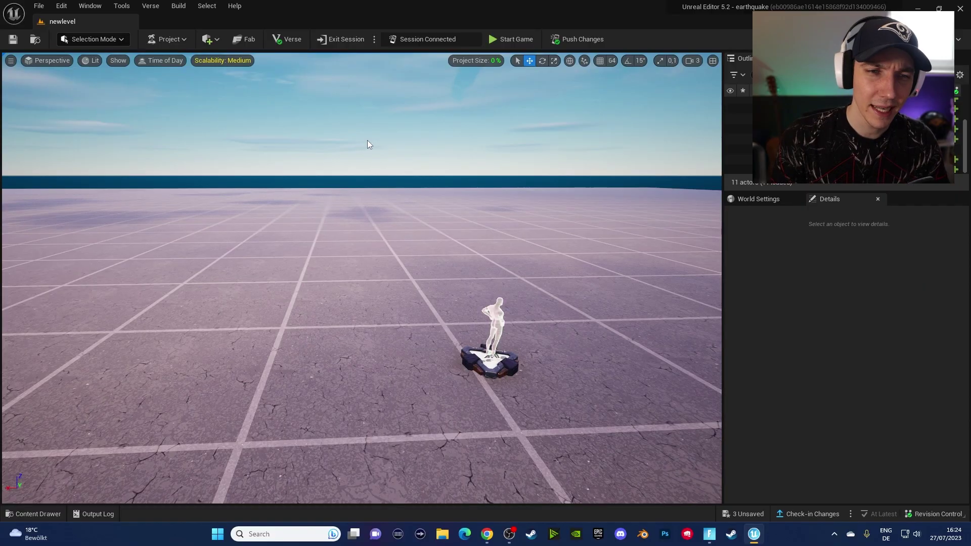
{"action": "right_click_drag", "start_coordinate": [367, 140], "coordinate": [373, 140]}
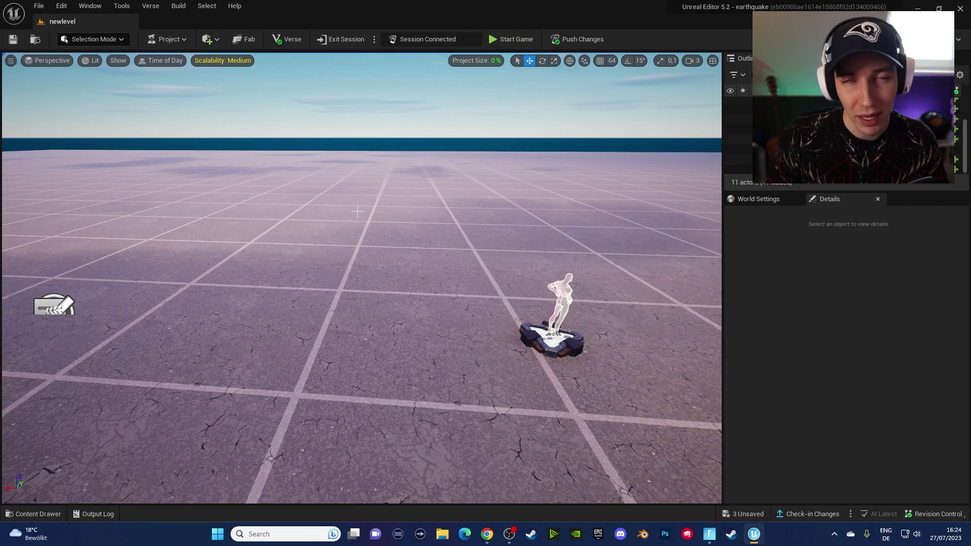
{"action": "right_click_drag", "start_coordinate": [145, 367], "coordinate": [322, 225]}
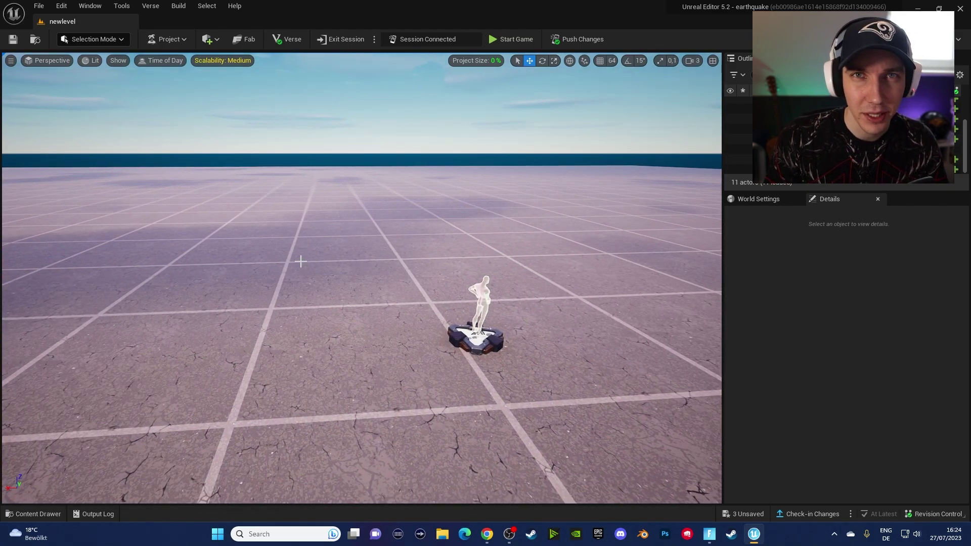
{"action": "right_click_drag", "start_coordinate": [383, 245], "coordinate": [379, 232]}
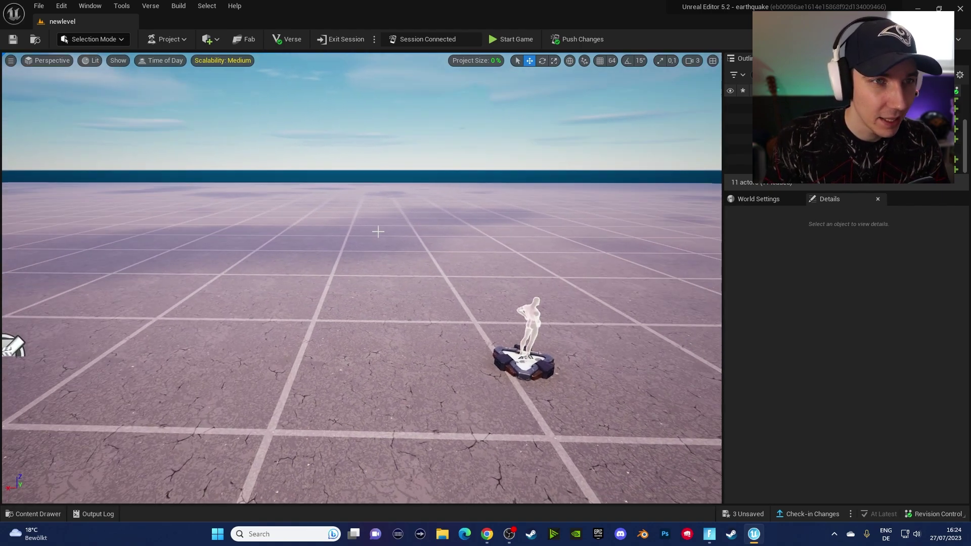
Step: Add a basic cube shape to the level beside the player spawn pad
{"action": "left_click", "coordinate": [208, 39]}
{"action": "mouse_move", "coordinate": [258, 101]}
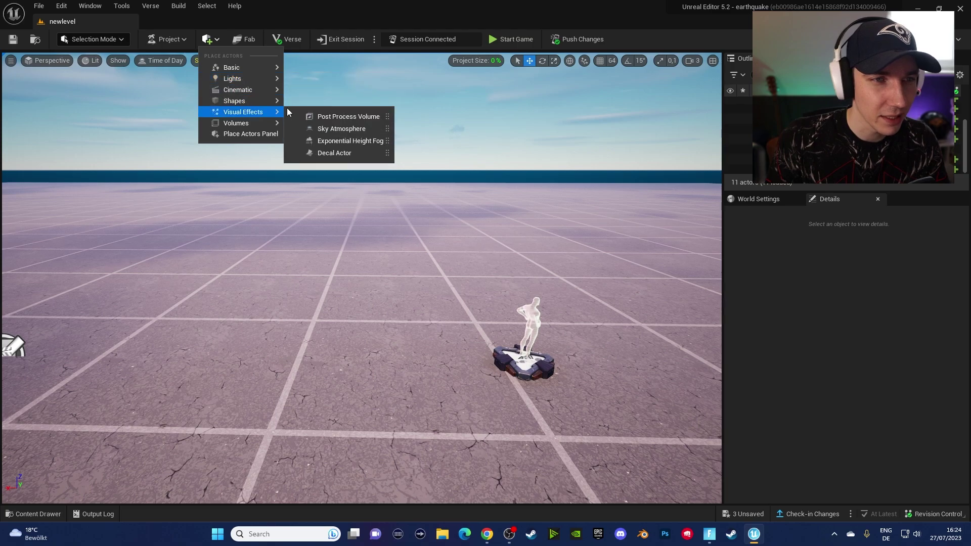
{"action": "left_click", "coordinate": [321, 103]}
{"action": "left_click_drag", "start_coordinate": [361, 246], "coordinate": [389, 312]}
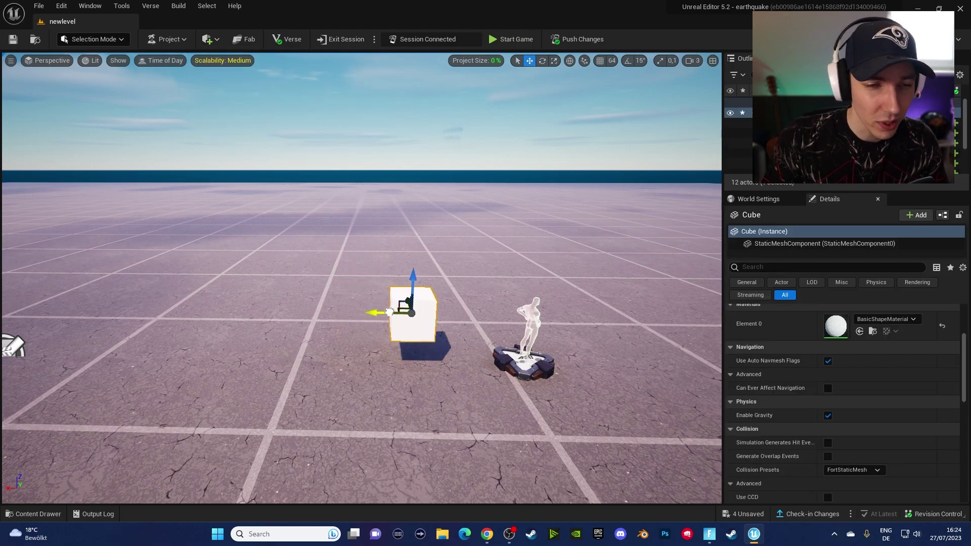
Step: Search the Fortnite Devices folder for "butt" and mount the Button device on the cube's front face
{"action": "left_click", "coordinate": [43, 515]}
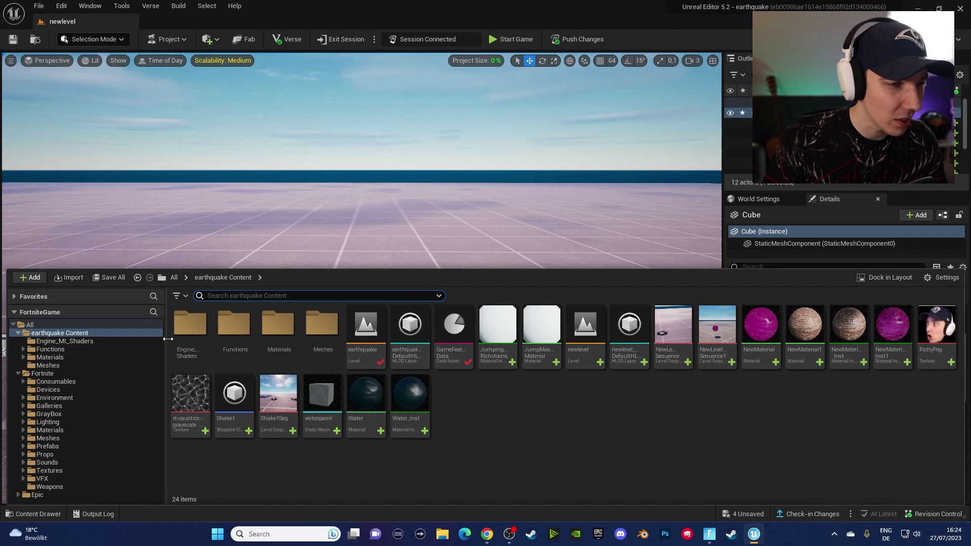
{"action": "left_click", "coordinate": [50, 405]}
{"action": "left_click", "coordinate": [53, 389]}
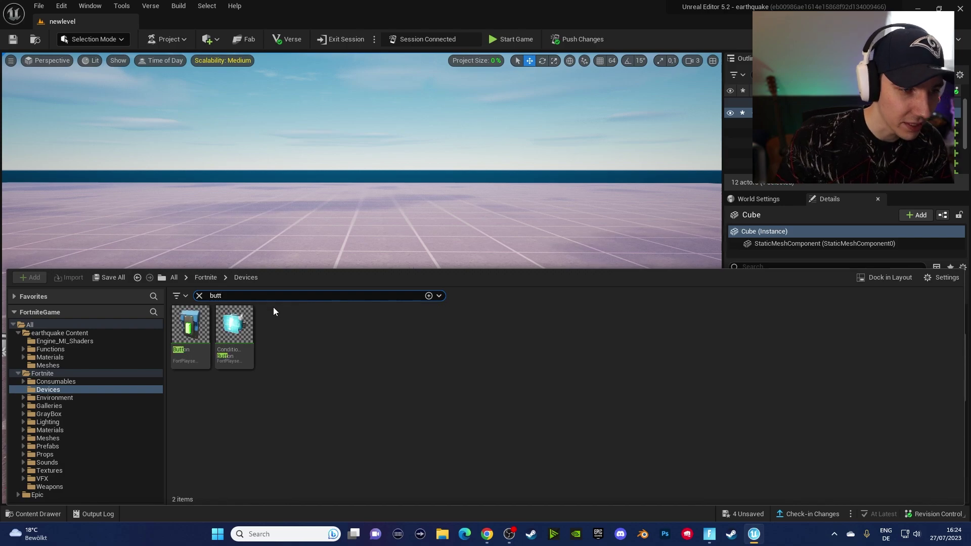
{"action": "left_click_drag", "start_coordinate": [195, 326], "coordinate": [412, 323]}
{"action": "right_click_drag", "start_coordinate": [412, 323], "coordinate": [401, 251]}
{"action": "mouse_move", "coordinate": [401, 251]}
{"action": "left_mouse_down"}
{"action": "mouse_move", "coordinate": [401, 213]}
{"action": "mouse_move", "coordinate": [401, 252]}
{"action": "left_mouse_up"}
{"action": "left_click_drag", "start_coordinate": [385, 297], "coordinate": [429, 284]}
{"action": "left_click", "coordinate": [541, 62]}
{"action": "left_click", "coordinate": [446, 380]}
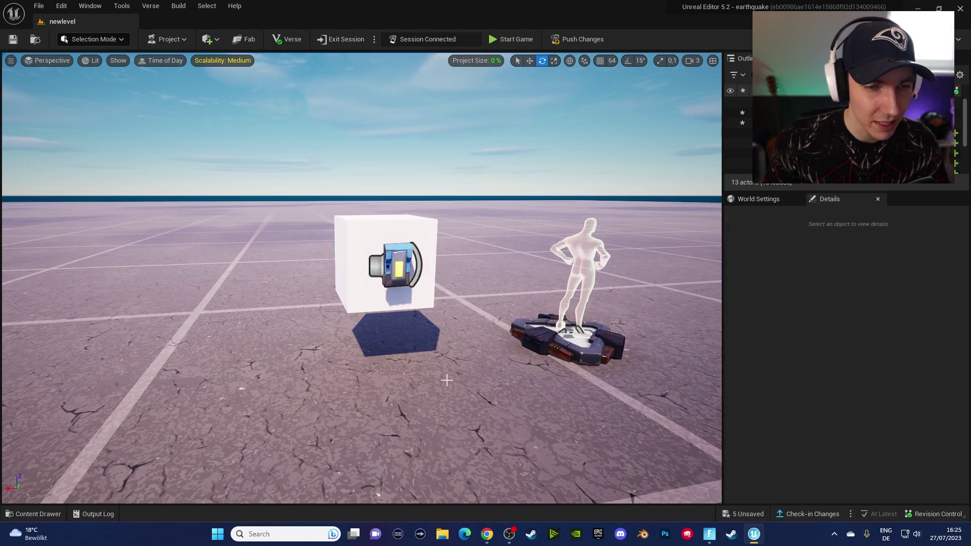
{"action": "scroll", "coordinate": [440, 369], "scroll_direction": "down", "scroll_amount": 6}
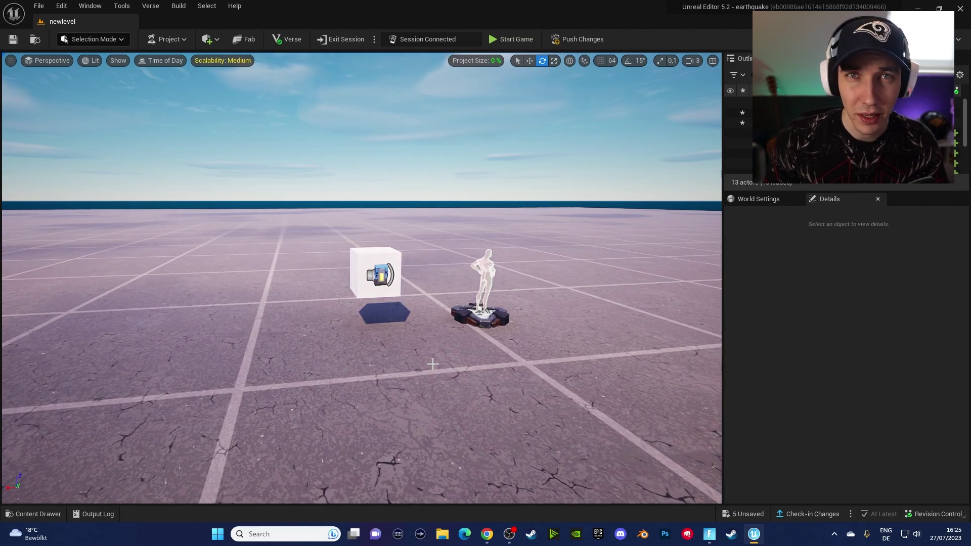
Step: Clear the device search and create a new folder named Tuto in earthquake Content
{"action": "left_click", "coordinate": [34, 513]}
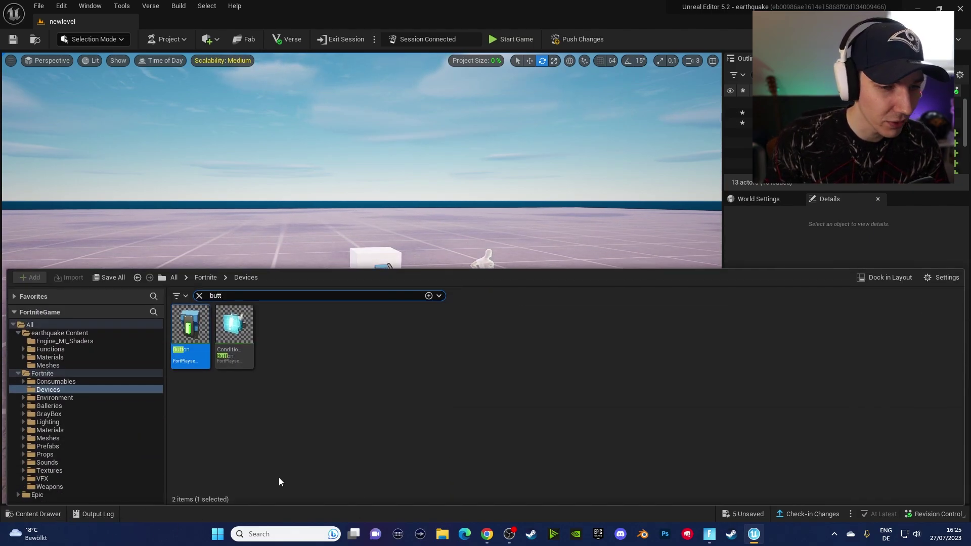
{"action": "left_click_drag", "start_coordinate": [238, 296], "coordinate": [169, 294]}
{"action": "key", "text": "BackSpace"}
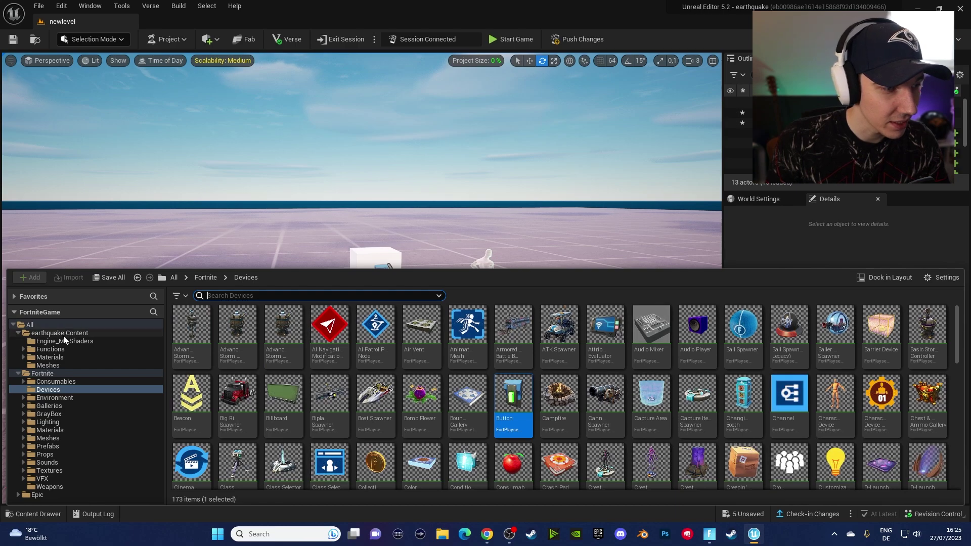
{"action": "left_click", "coordinate": [62, 333]}
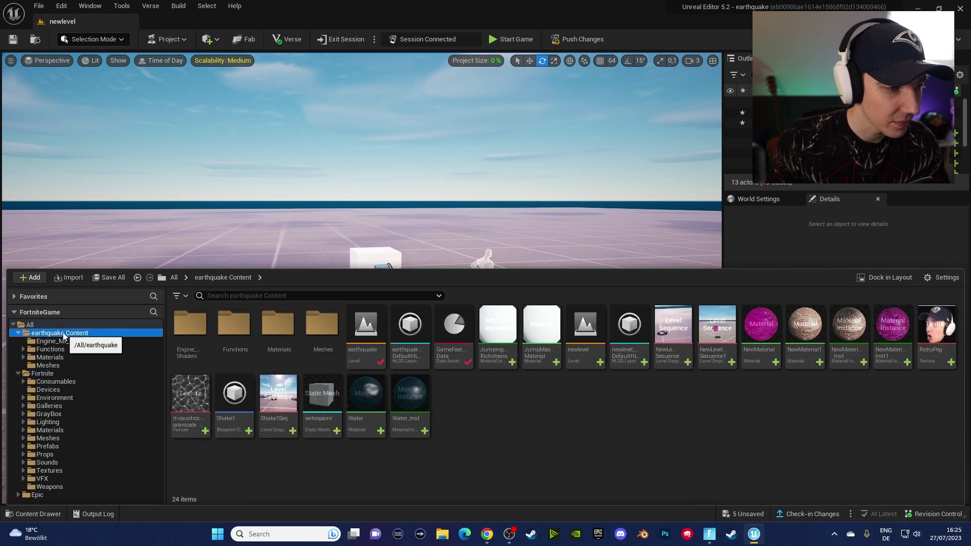
{"action": "right_click", "coordinate": [512, 410]}
{"action": "left_click", "coordinate": [560, 175]}
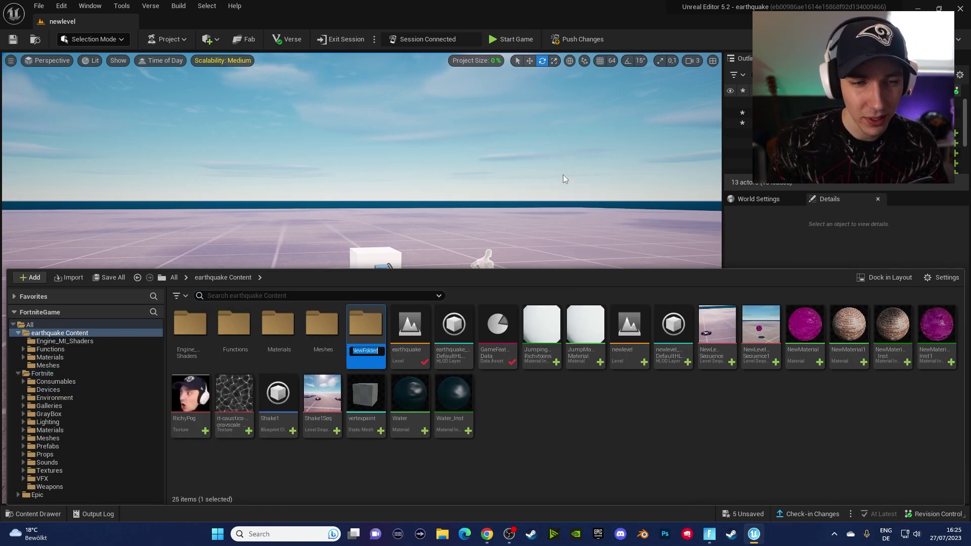
{"action": "type", "text": "Tuto"}
{"action": "key", "text": "Return"}
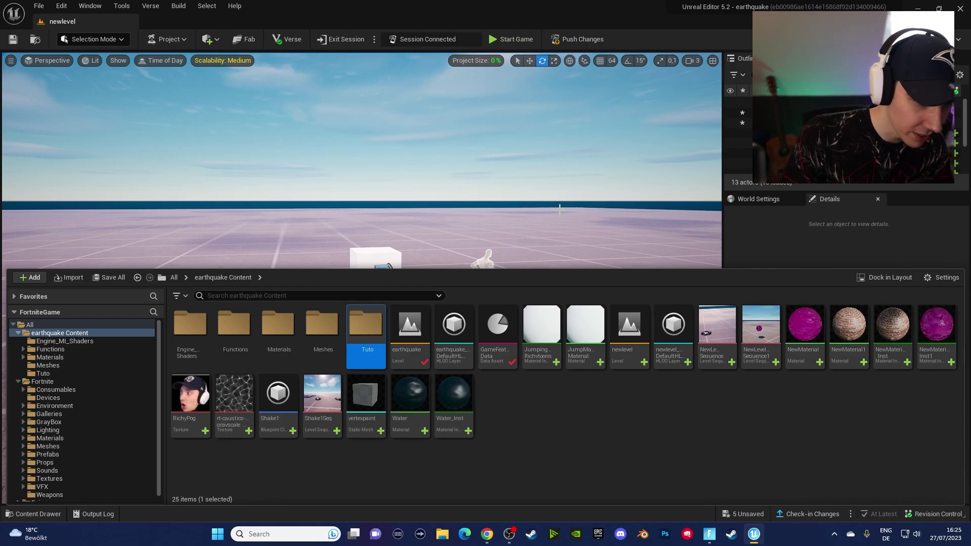
Step: Create a cinematic Level Sequence named Eff inside the Tuto folder
{"action": "double_click", "coordinate": [376, 329]}
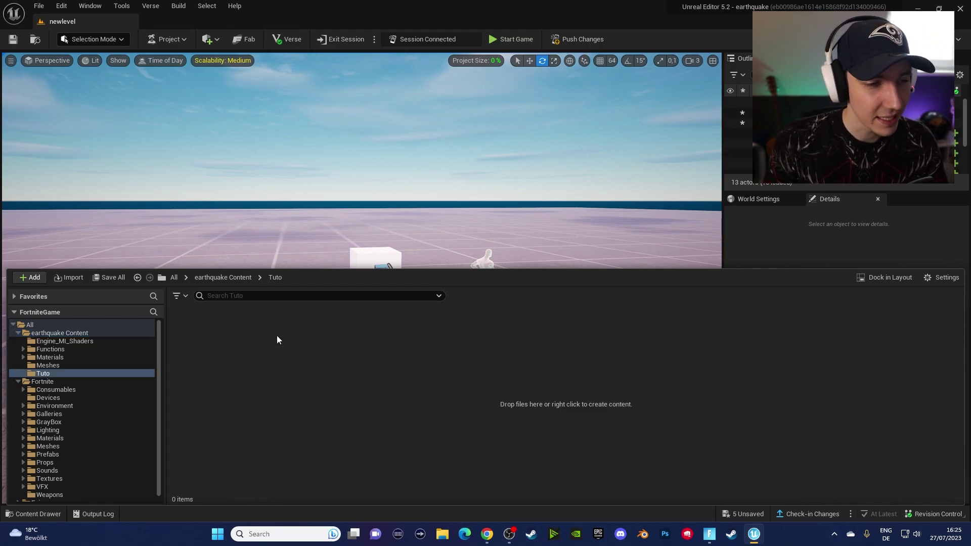
{"action": "right_click", "coordinate": [286, 353]}
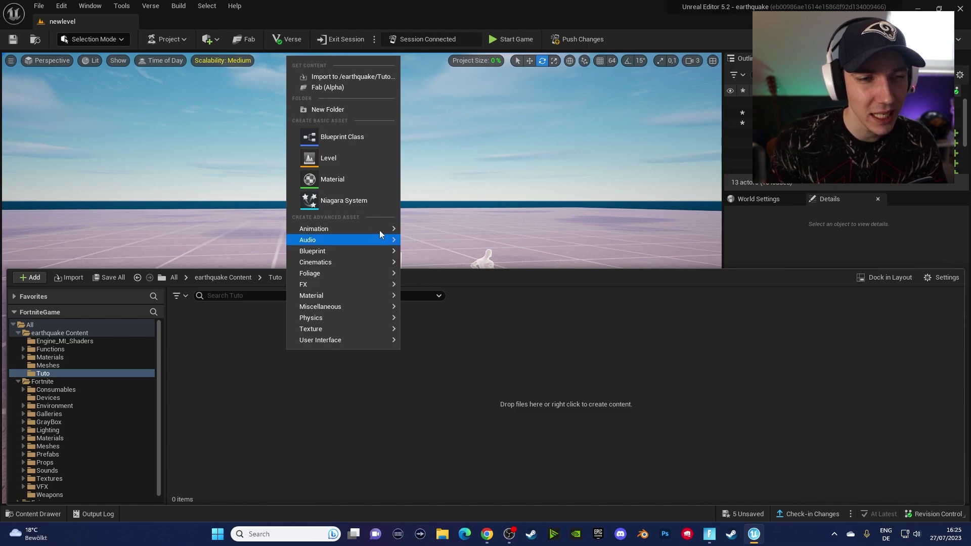
{"action": "right_click", "coordinate": [428, 385]}
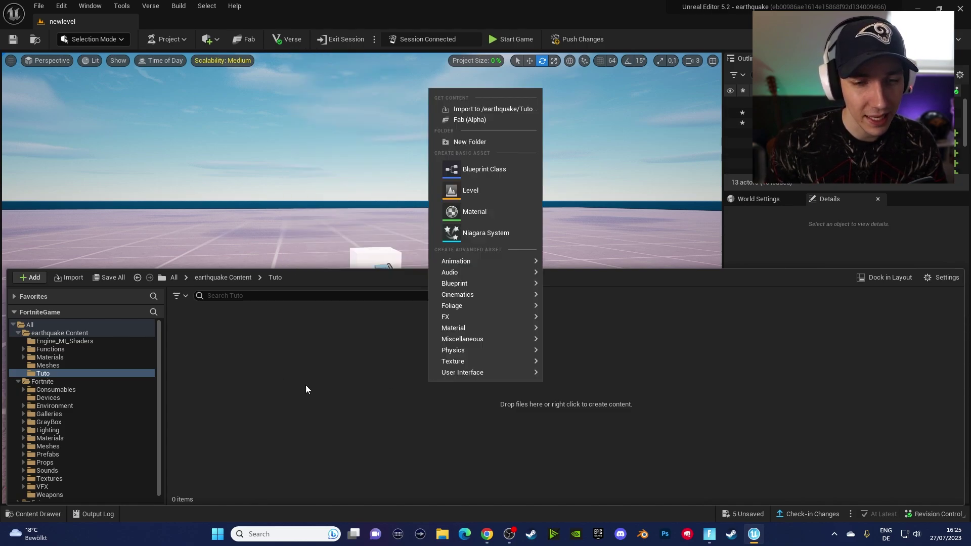
{"action": "mouse_move", "coordinate": [468, 298]}
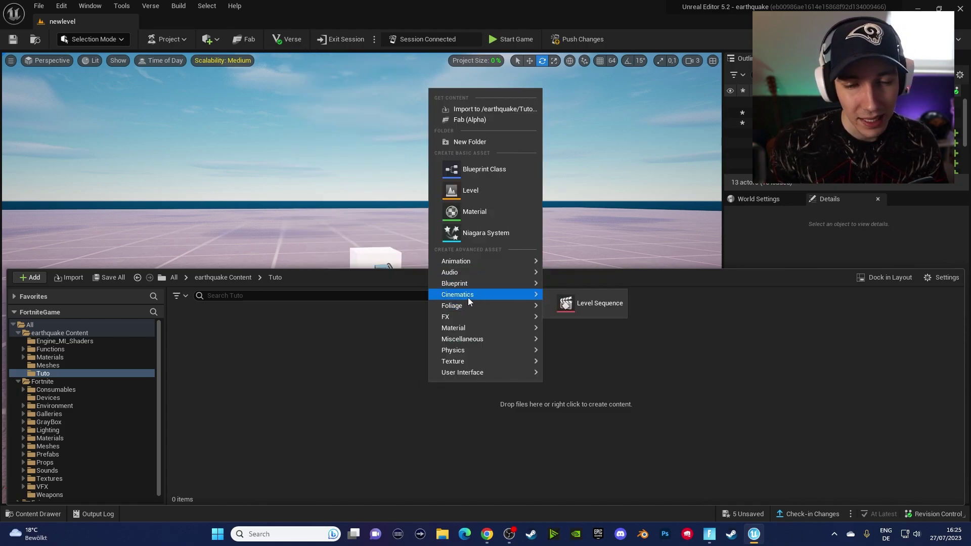
{"action": "left_click", "coordinate": [572, 302]}
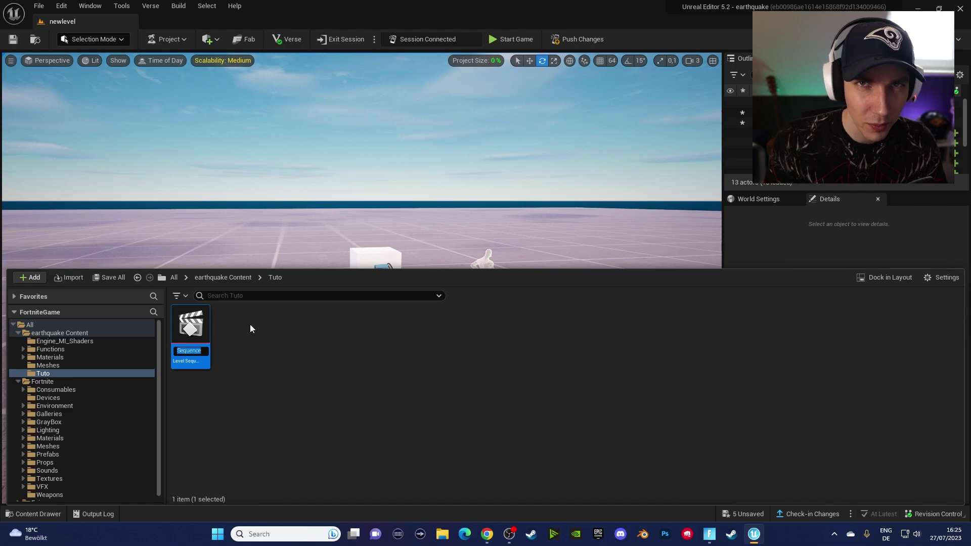
{"action": "type", "text": "Eff"}
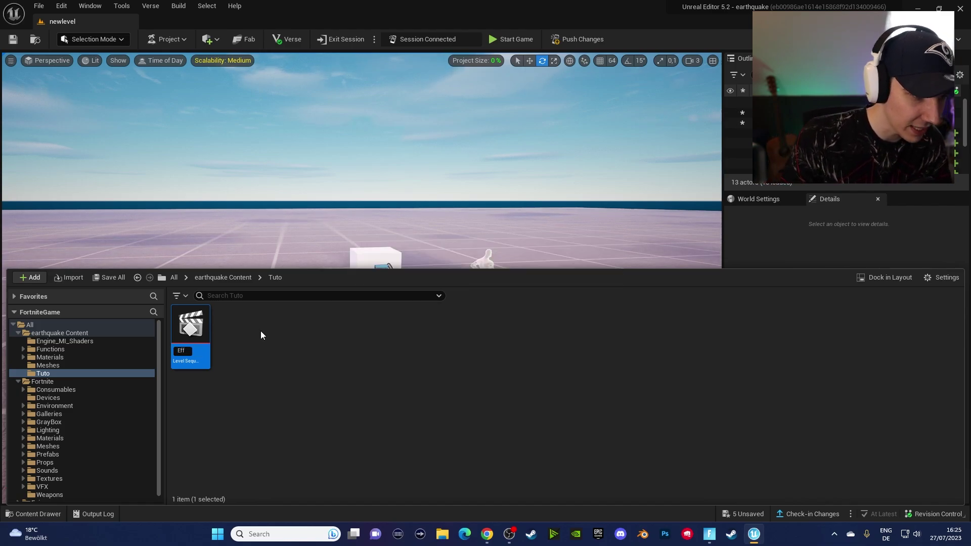
{"action": "key", "text": "Return"}
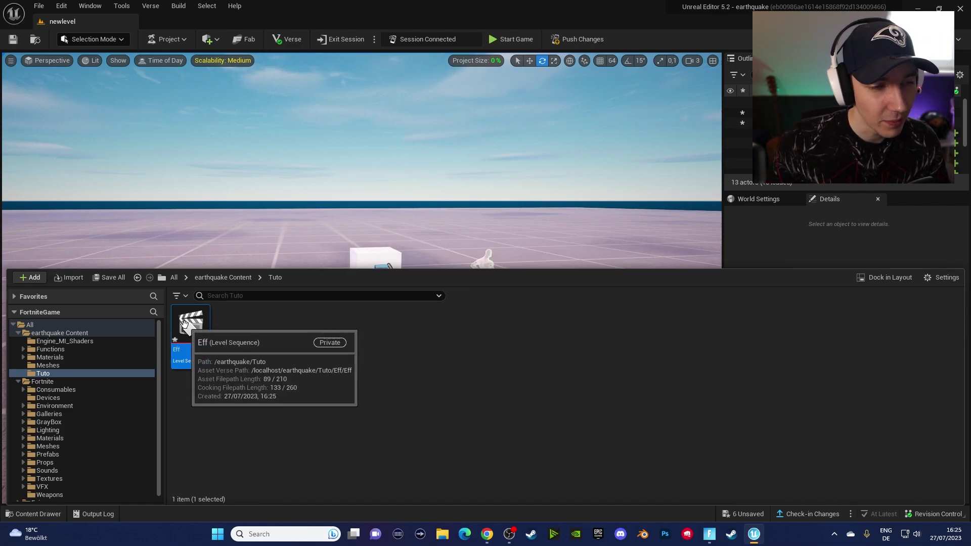
Step: Open the Eff level sequence in the Sequencer, save it and close the Sequencer
{"action": "double_click", "coordinate": [191, 326]}
{"action": "left_click", "coordinate": [13, 328]}
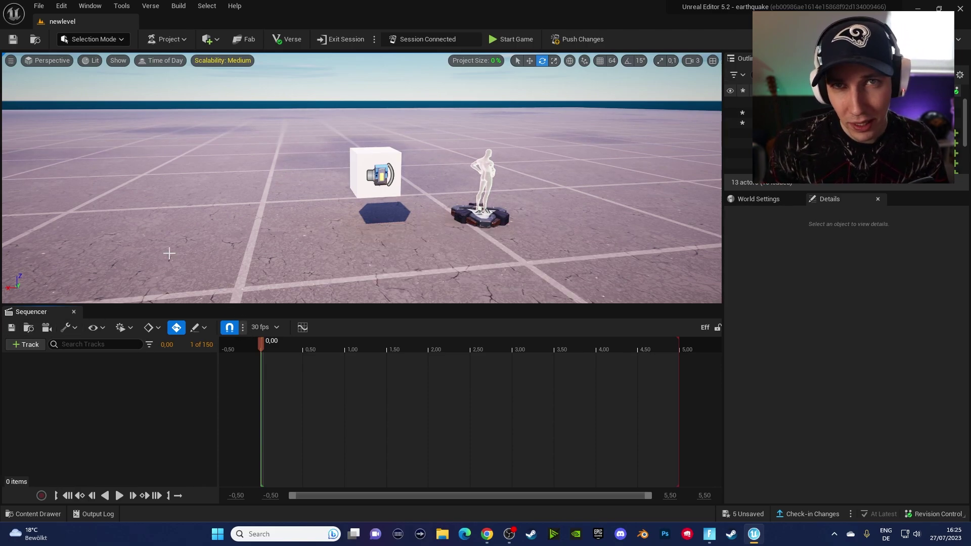
{"action": "left_click", "coordinate": [74, 312]}
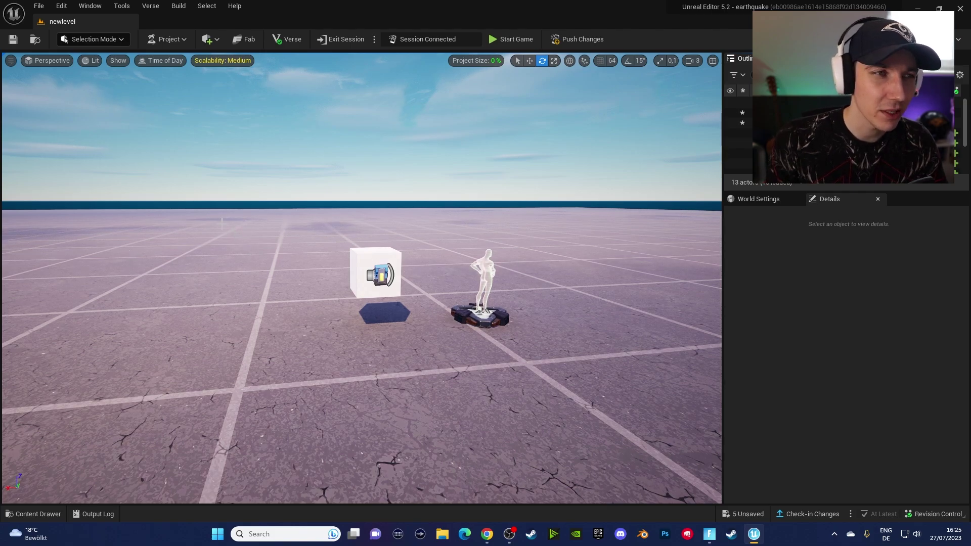
Step: Add a Post Process Volume from the visual effects actors and move it between the cube and the player spawn pad
{"action": "left_click", "coordinate": [218, 40]}
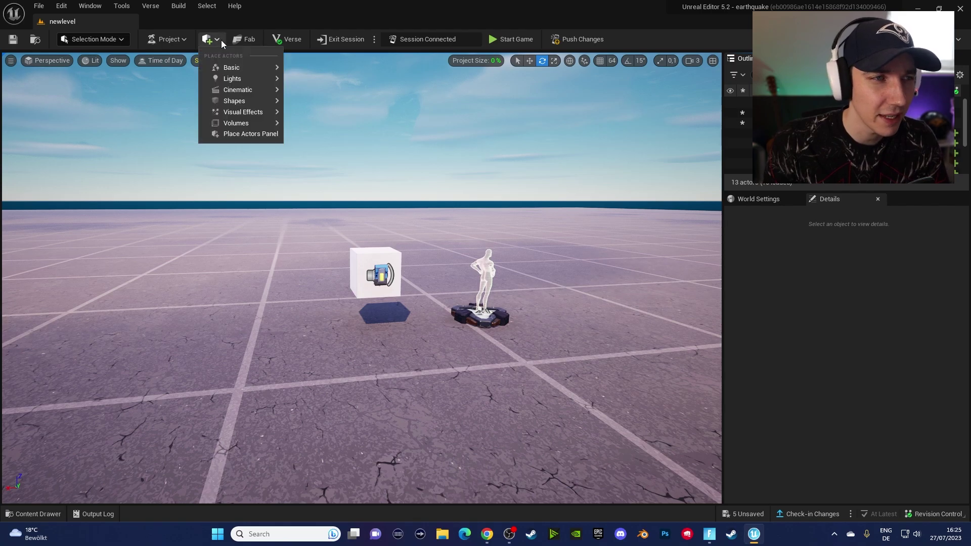
{"action": "mouse_move", "coordinate": [253, 102]}
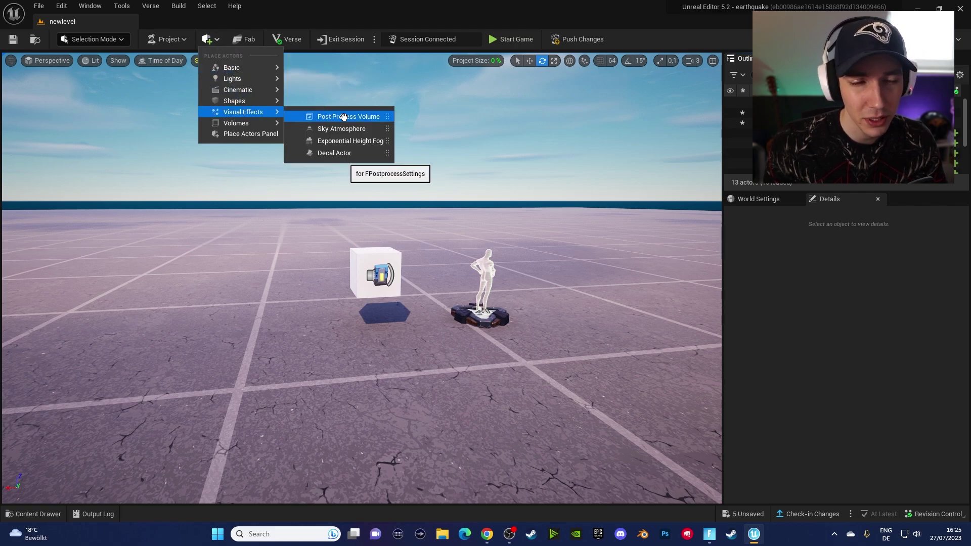
{"action": "left_click", "coordinate": [343, 117]}
{"action": "left_click", "coordinate": [528, 61]}
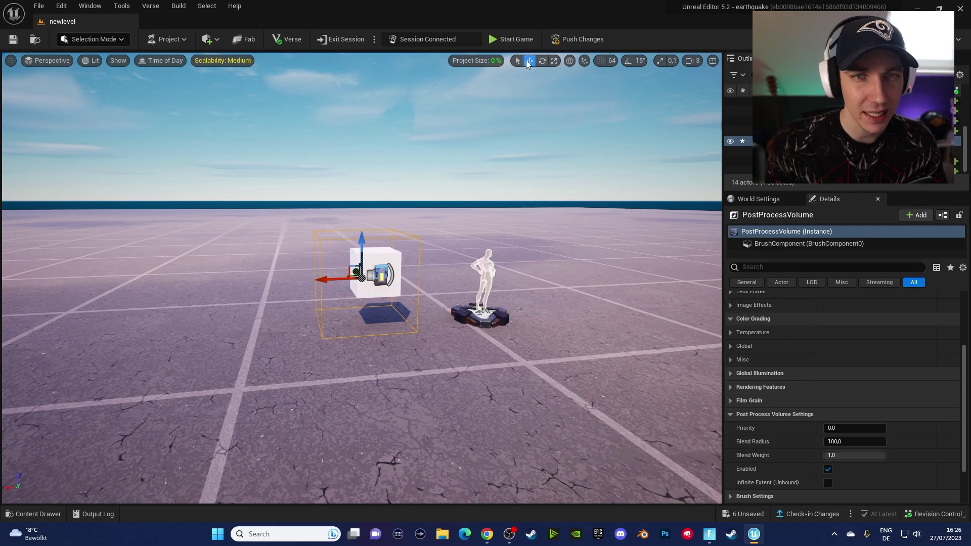
{"action": "left_click_drag", "start_coordinate": [356, 275], "coordinate": [448, 310]}
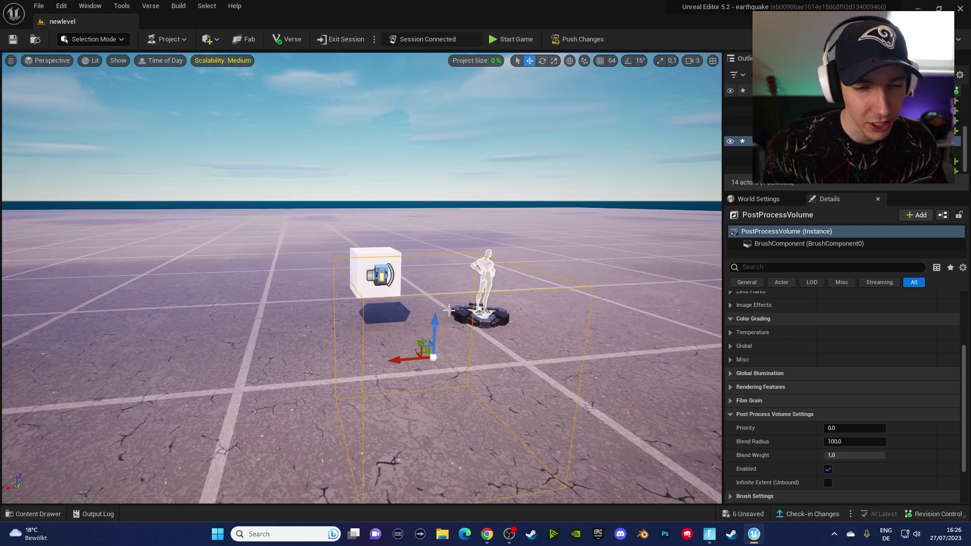
{"action": "key", "text": "w"}
{"action": "mouse_move", "coordinate": [449, 310]}
{"action": "right_mouse_down"}
{"action": "mouse_move", "coordinate": [486, 354]}
{"action": "mouse_move", "coordinate": [482, 329]}
{"action": "mouse_move", "coordinate": [445, 283]}
{"action": "mouse_move", "coordinate": [454, 299]}
{"action": "right_mouse_up"}
{"action": "key", "text": "a"}
{"action": "key", "text": "s"}
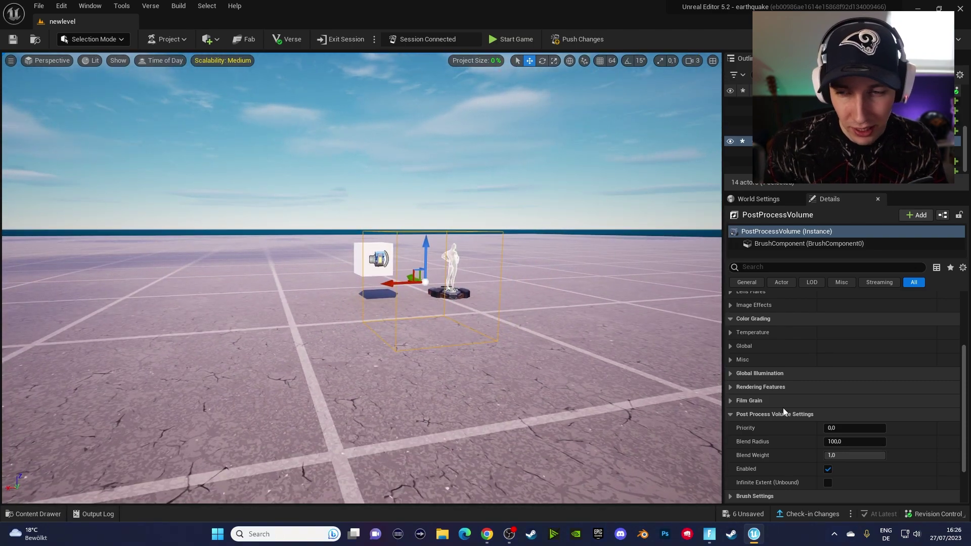
Step: Resize the Post Process Volume's brush to about X 1005, Y 213 and Z 90
{"action": "scroll", "coordinate": [783, 411], "scroll_direction": "down", "scroll_amount": 2}
{"action": "left_click", "coordinate": [781, 381]}
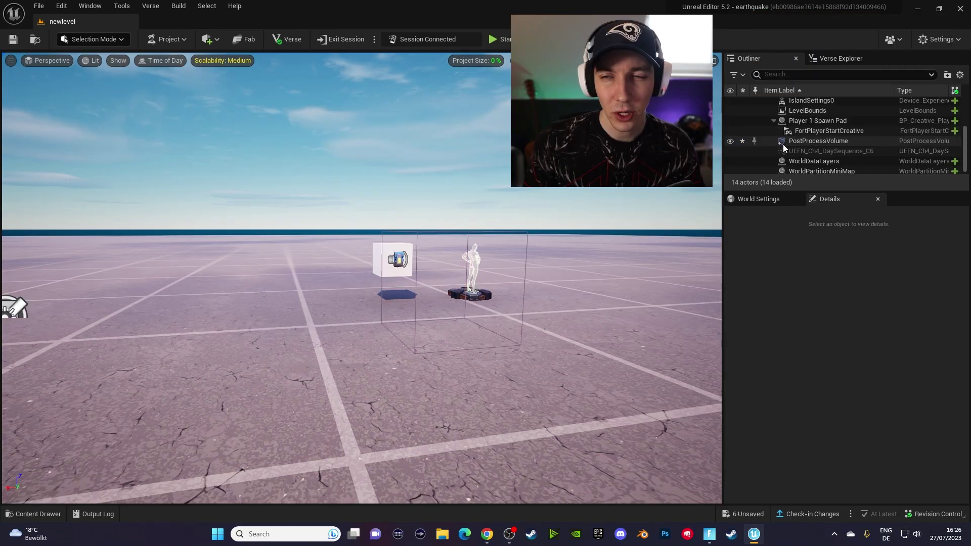
{"action": "left_click", "coordinate": [800, 141]}
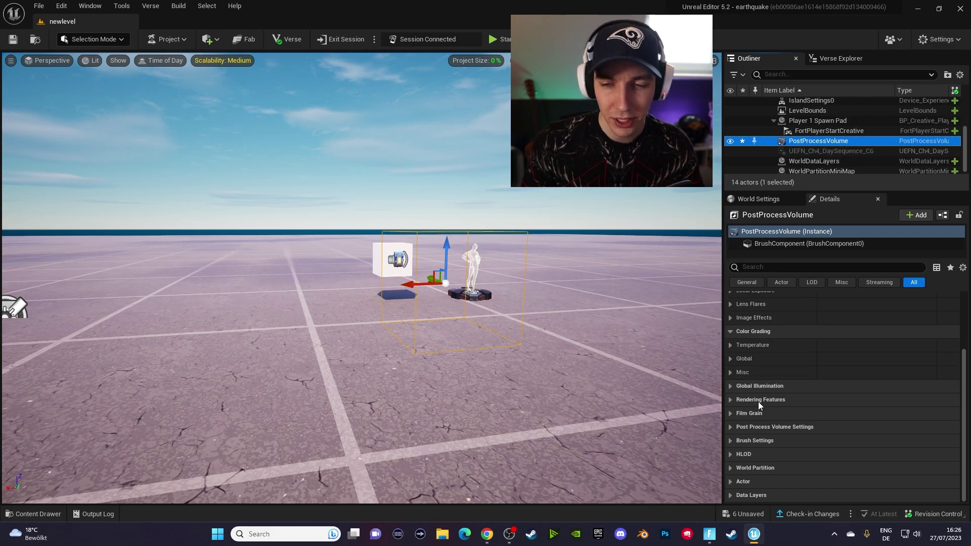
{"action": "left_click", "coordinate": [731, 441]}
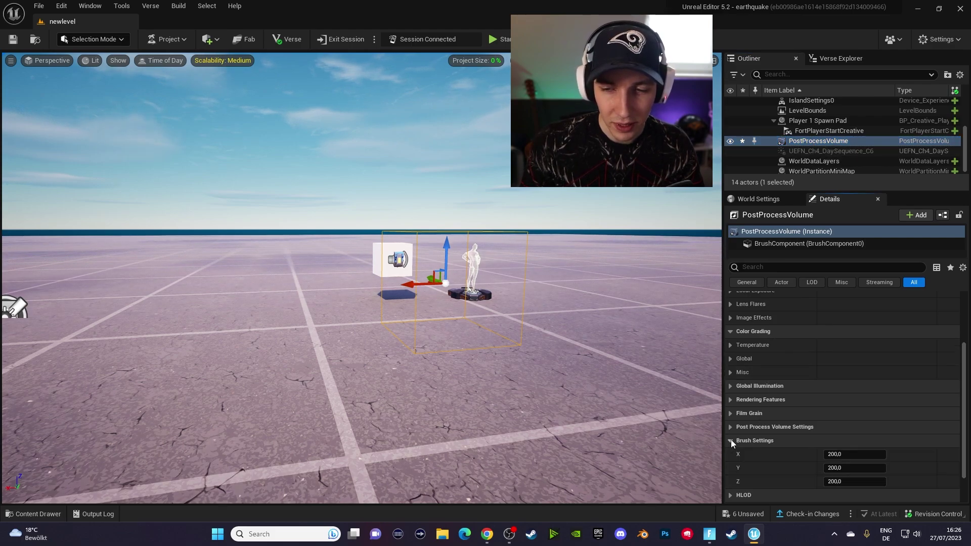
{"action": "scroll", "coordinate": [759, 435], "scroll_direction": "down", "scroll_amount": 2}
{"action": "left_click_drag", "start_coordinate": [845, 413], "coordinate": [886, 413]}
{"action": "mouse_move", "coordinate": [854, 427]}
{"action": "left_mouse_down"}
{"action": "mouse_move", "coordinate": [869, 442]}
{"action": "mouse_move", "coordinate": [835, 442]}
{"action": "left_mouse_up"}
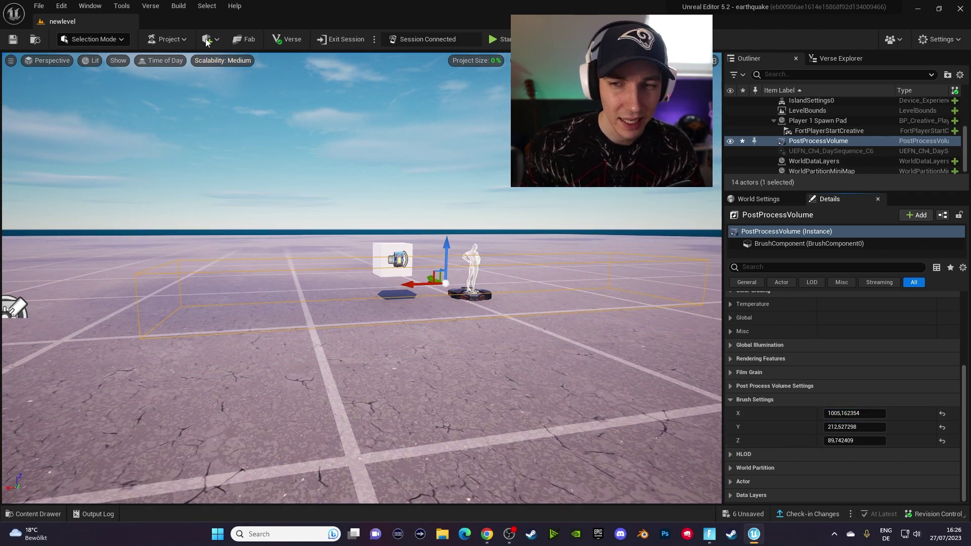
Step: Enable Infinite Extent (Unbound) for the Post Process Volume and shift the volume slightly within the level
{"action": "left_click", "coordinate": [794, 266]}
{"action": "type", "text": "ini"}
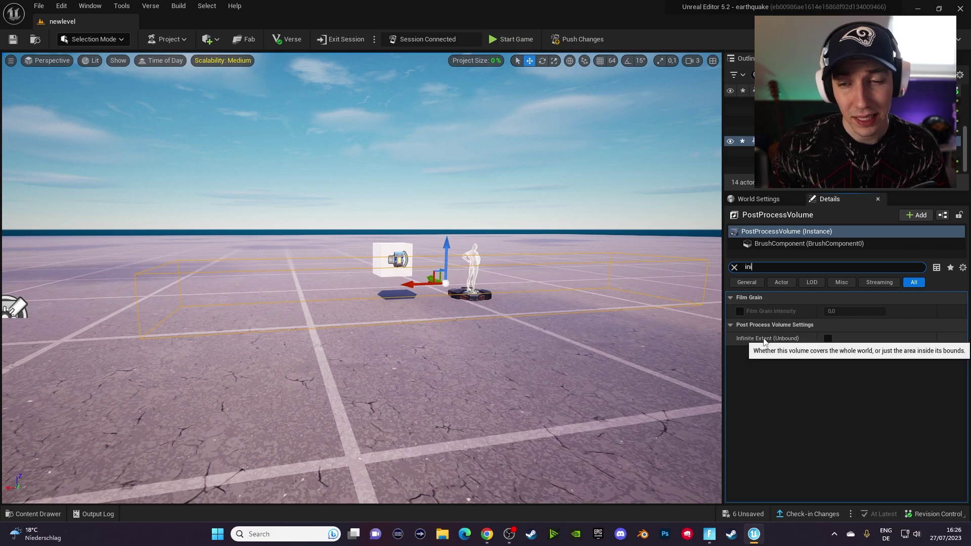
{"action": "left_click", "coordinate": [827, 339]}
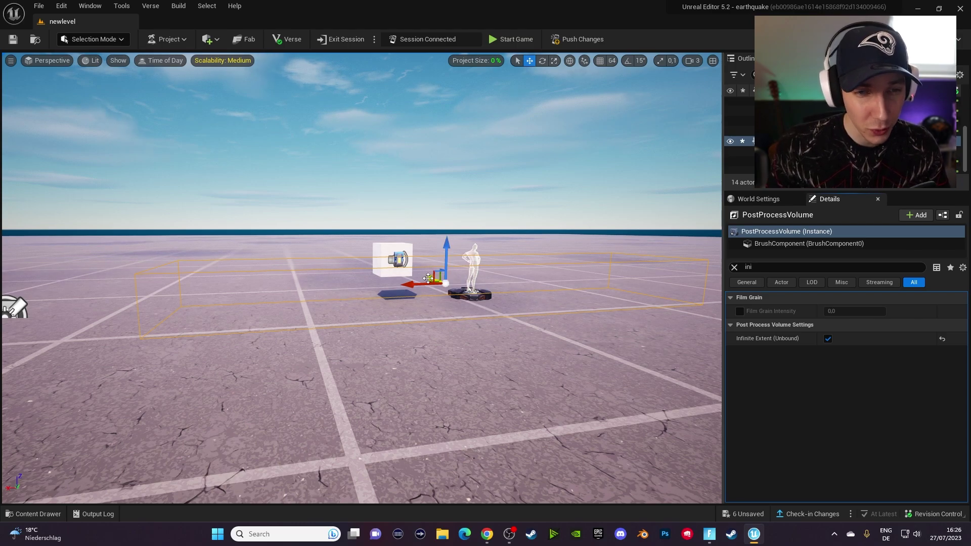
{"action": "left_click_drag", "start_coordinate": [427, 278], "coordinate": [442, 282]}
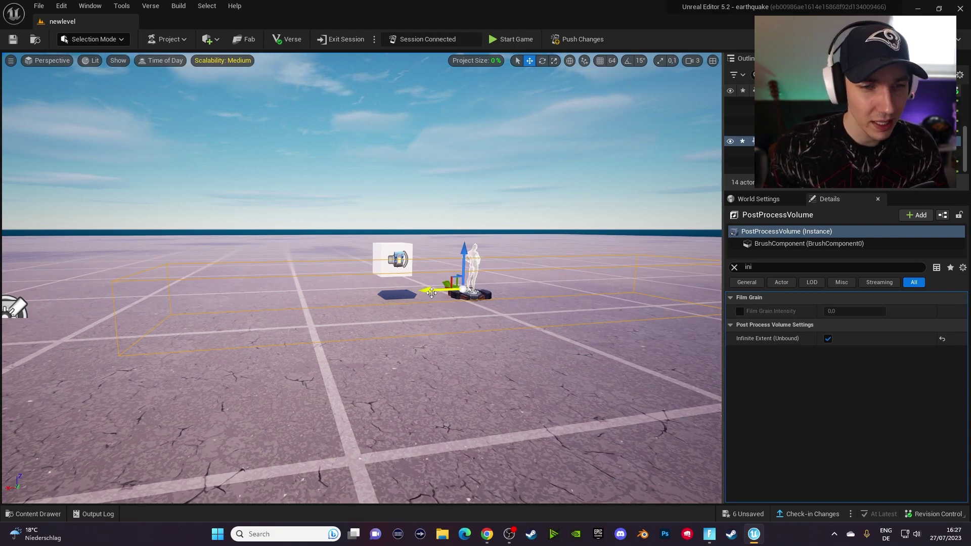
Step: Move the Post Process Volume to the far side of the player spawn pad, away from the cube, and clear the property filter
{"action": "left_click_drag", "start_coordinate": [431, 292], "coordinate": [648, 296]}
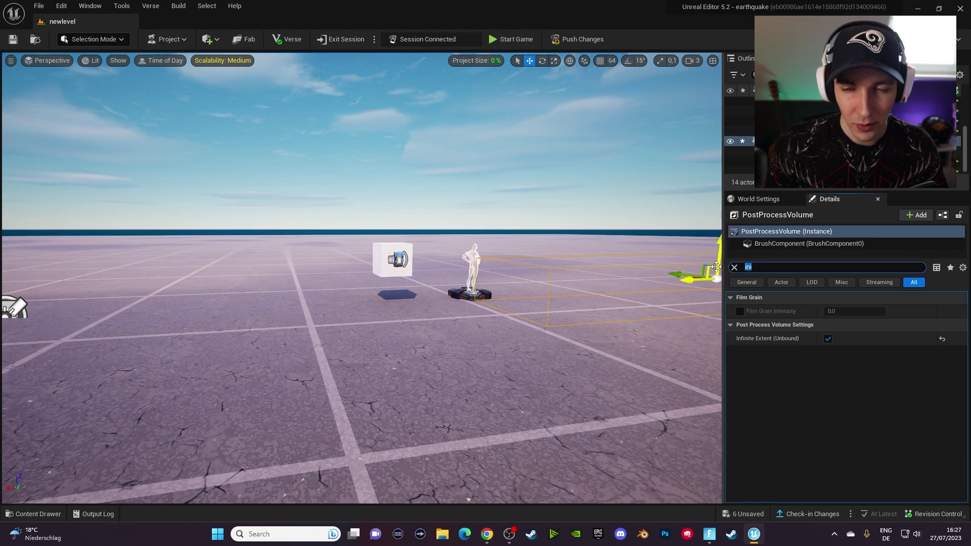
{"action": "left_click", "coordinate": [734, 267]}
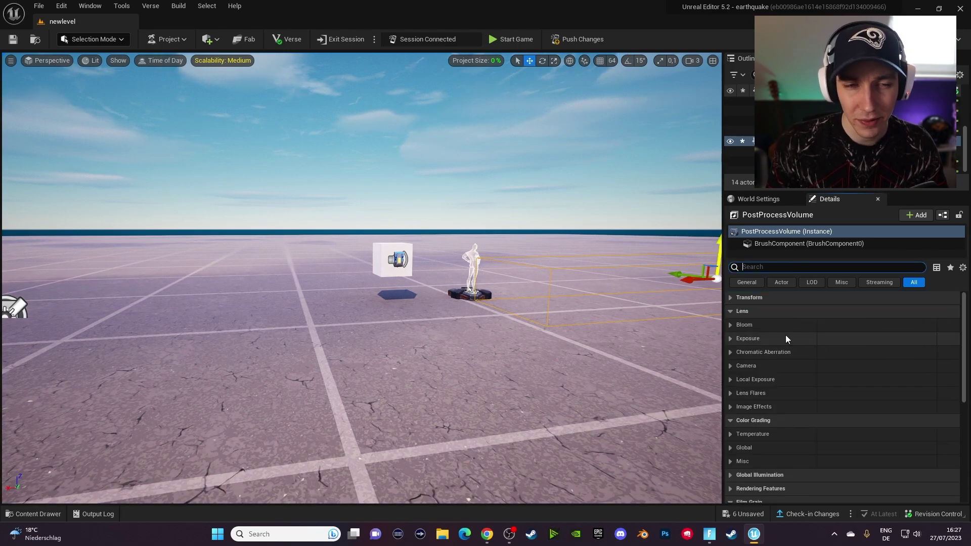
{"action": "left_click", "coordinate": [687, 306]}
{"action": "right_click_drag", "start_coordinate": [687, 306], "coordinate": [720, 312]}
{"action": "left_click", "coordinate": [419, 251]}
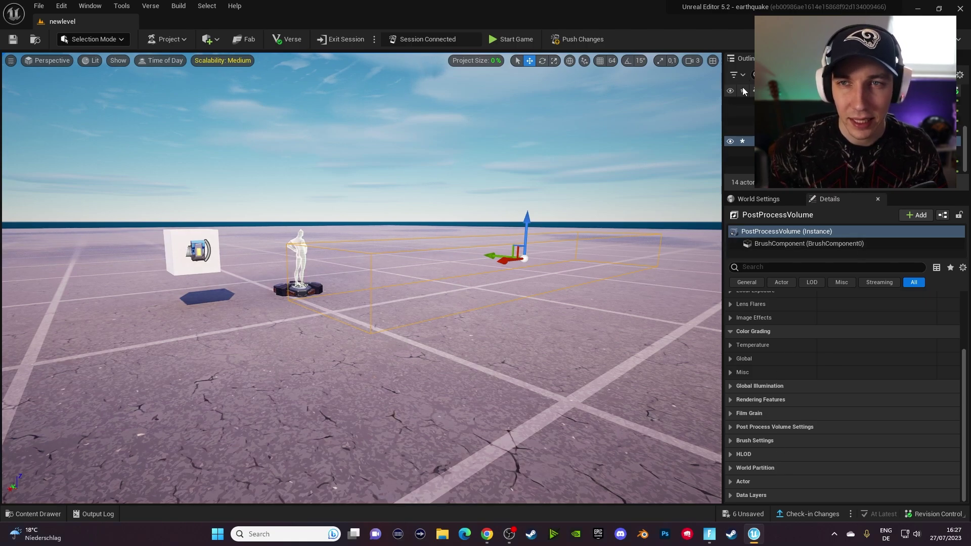
Step: Enable Vignette Intensity in the Post Process Volume's lens image effects and set it to 1.0
{"action": "scroll", "coordinate": [741, 368], "scroll_direction": "up", "scroll_amount": 3}
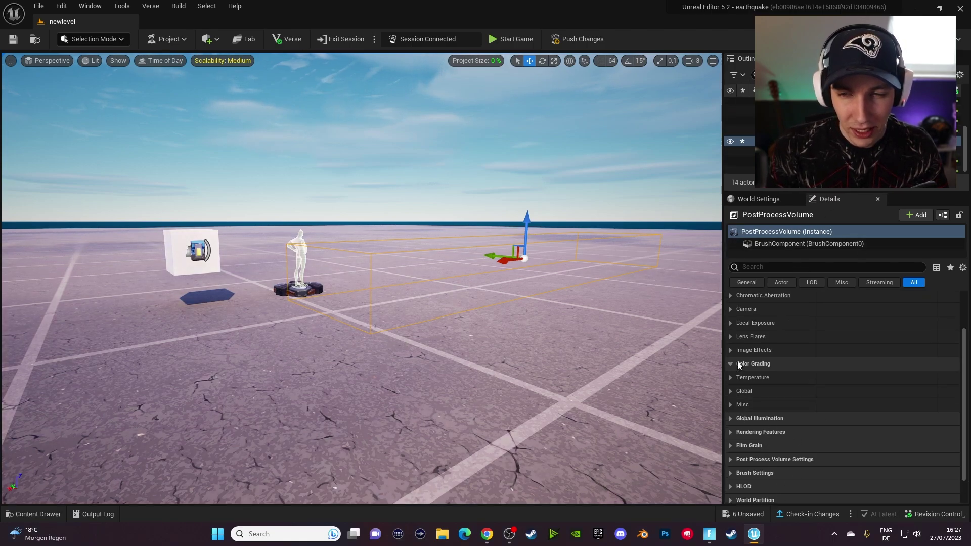
{"action": "scroll", "coordinate": [732, 381], "scroll_direction": "up", "scroll_amount": 1}
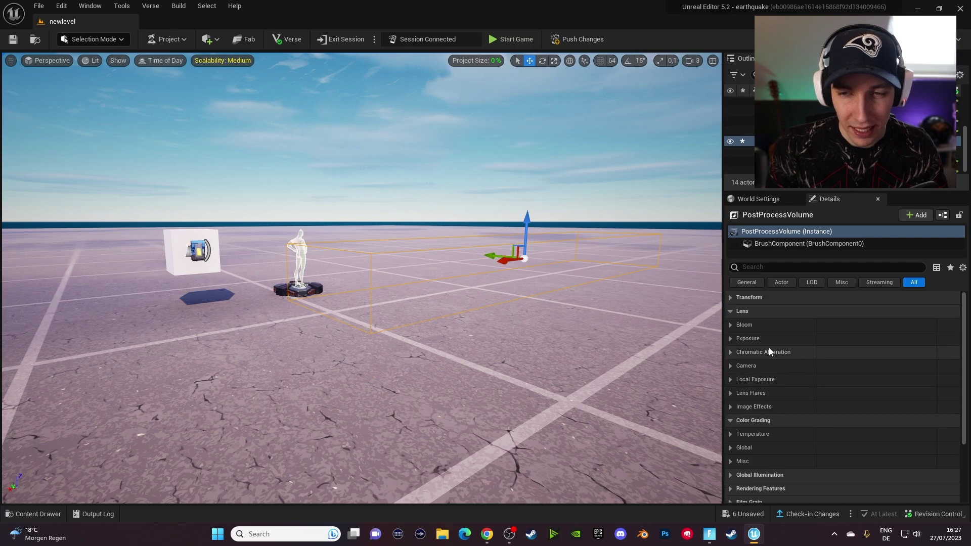
{"action": "left_click", "coordinate": [731, 406]}
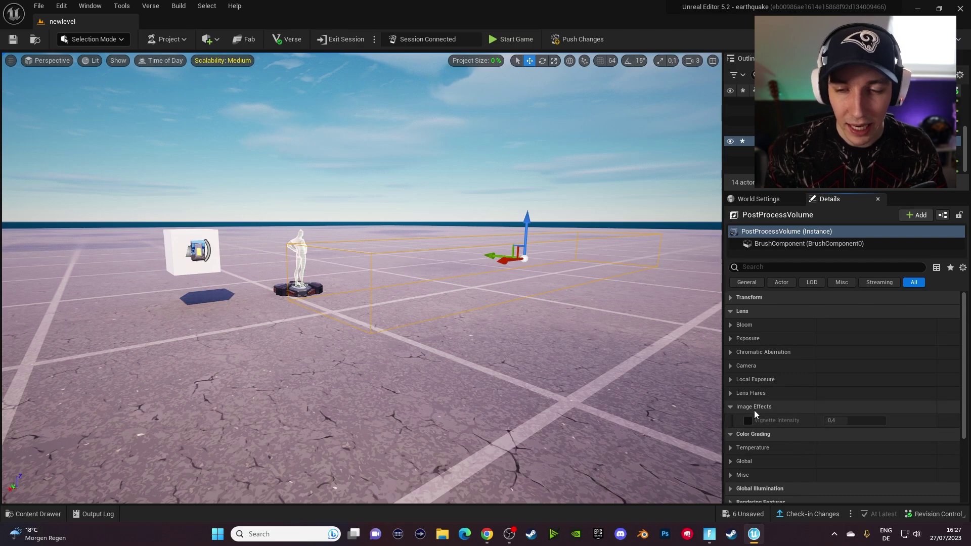
{"action": "left_click", "coordinate": [747, 421]}
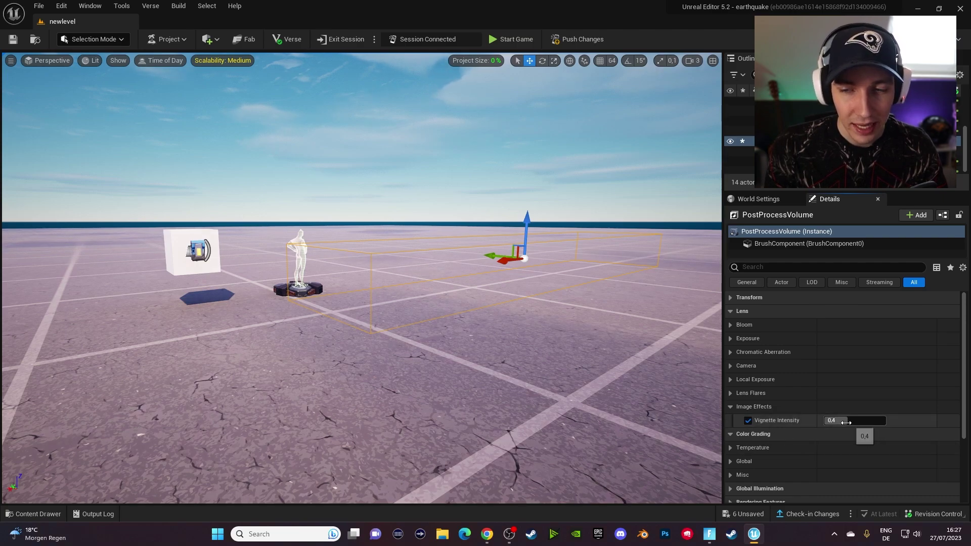
{"action": "left_click_drag", "start_coordinate": [845, 421], "coordinate": [890, 422]}
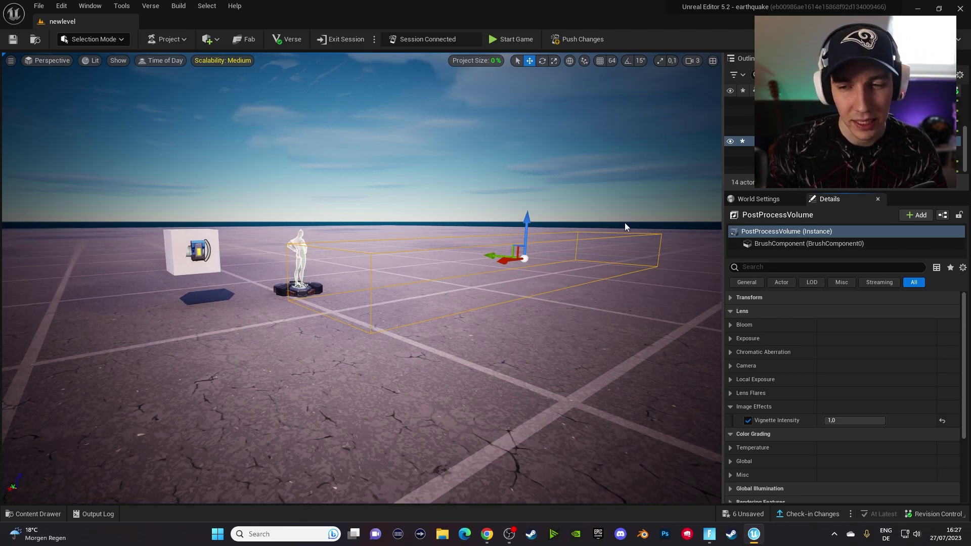
{"action": "mouse_move", "coordinate": [869, 420]}
{"action": "left_mouse_down"}
{"action": "mouse_move", "coordinate": [884, 420]}
{"action": "mouse_move", "coordinate": [832, 420]}
{"action": "mouse_move", "coordinate": [885, 420]}
{"action": "left_mouse_up"}
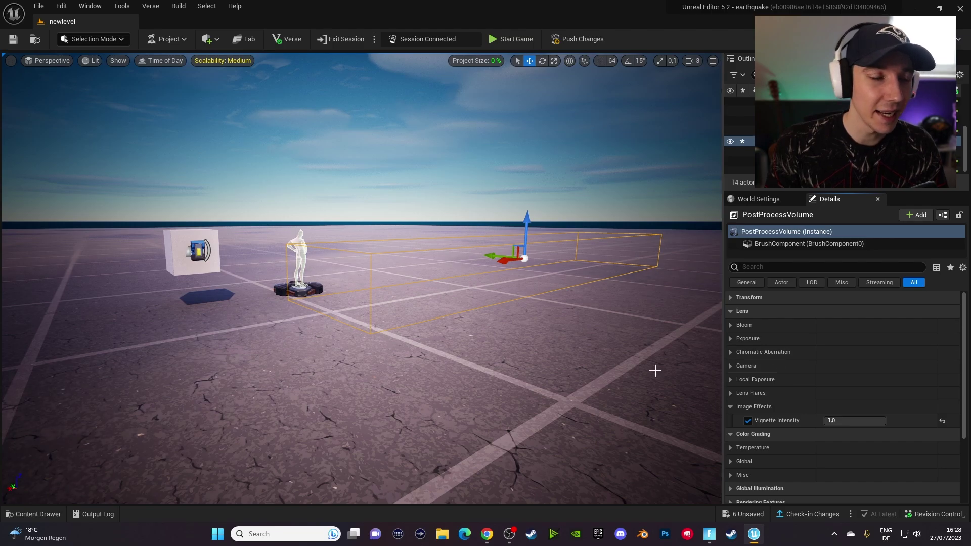
Step: Open the Eff level sequence and add the PostProcessVolume actor to it as a track
{"action": "left_click", "coordinate": [38, 514]}
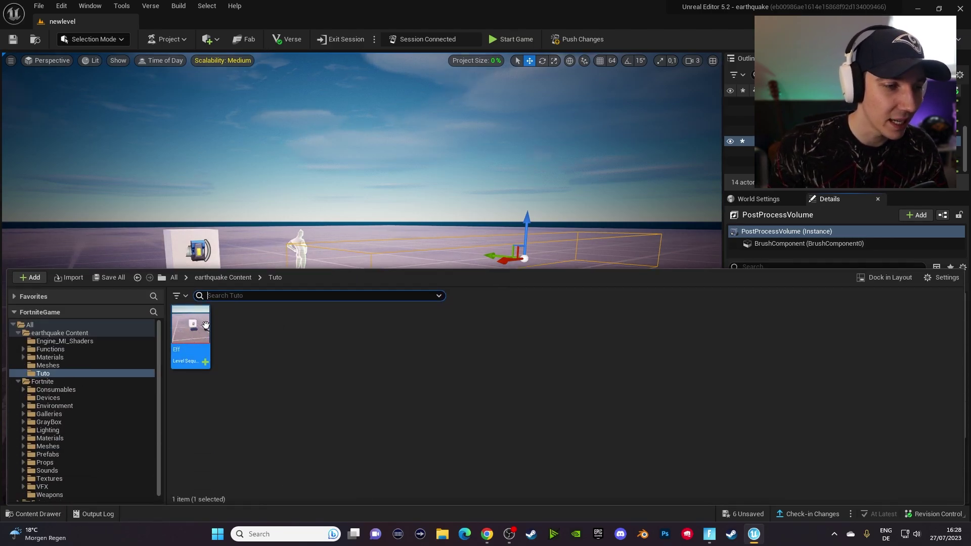
{"action": "double_click", "coordinate": [186, 330]}
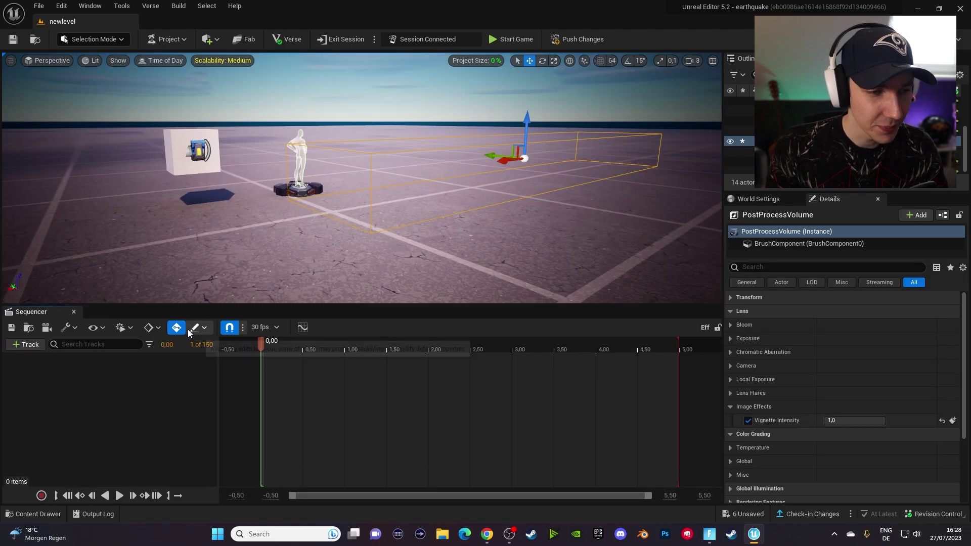
{"action": "left_click", "coordinate": [28, 344]}
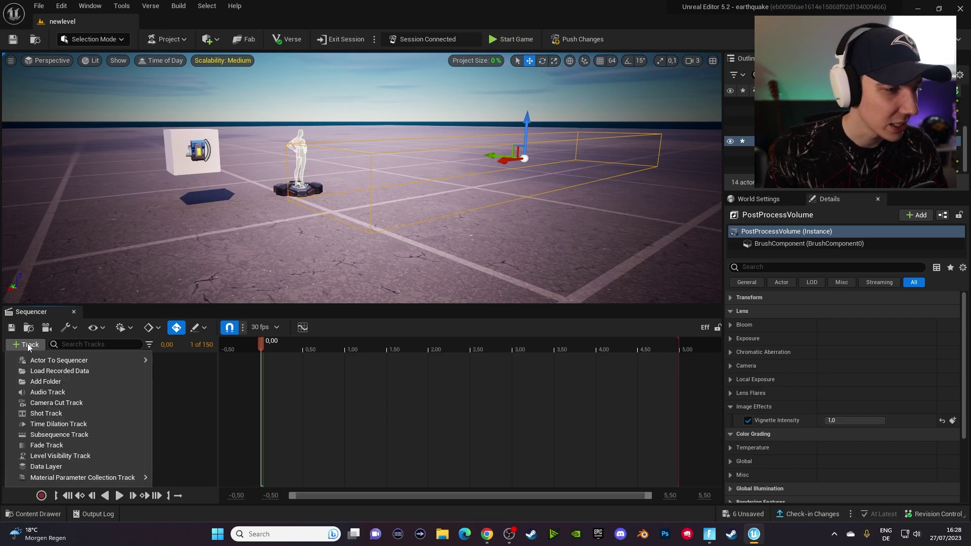
{"action": "mouse_move", "coordinate": [86, 362]}
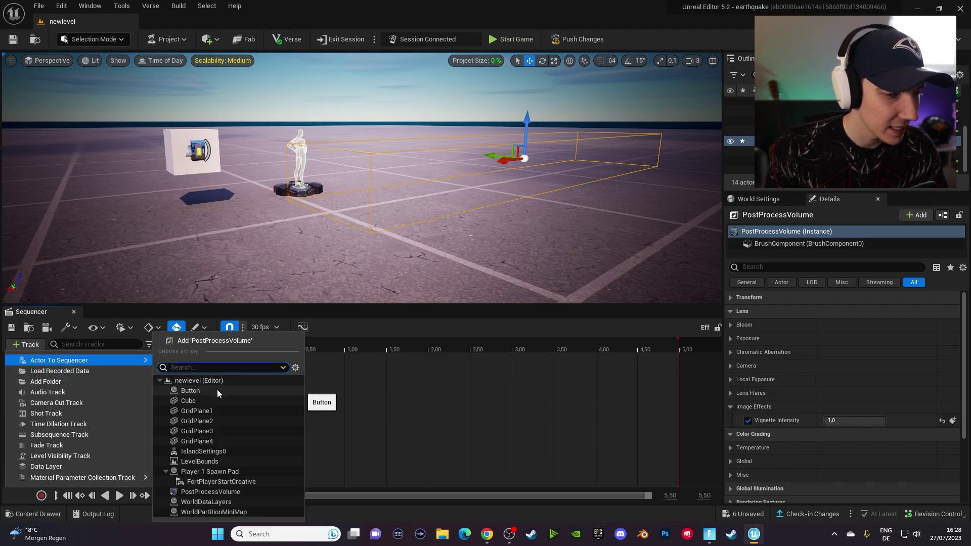
{"action": "left_click", "coordinate": [211, 490]}
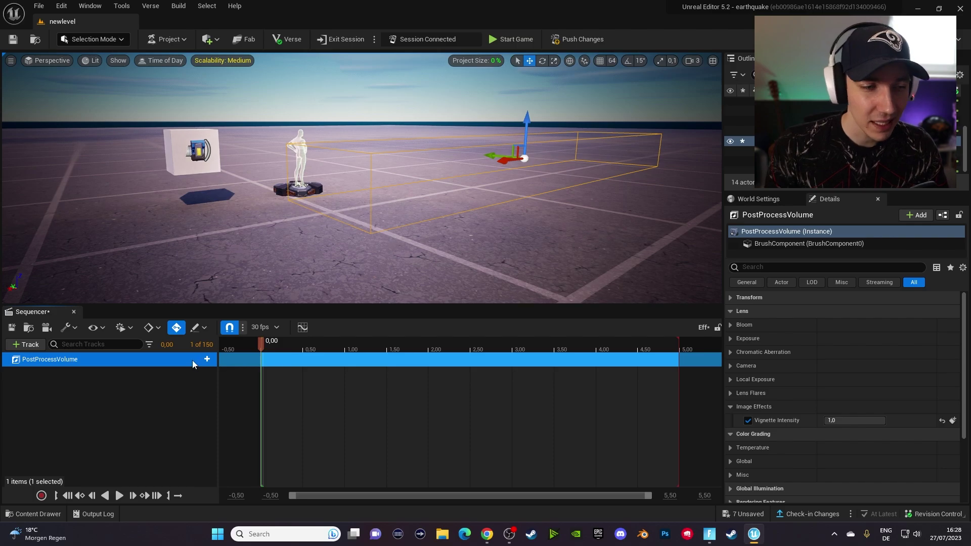
Step: Add a Vignette Intensity settings track from the lens image effects under the PostProcessVolume track
{"action": "left_click", "coordinate": [207, 359]}
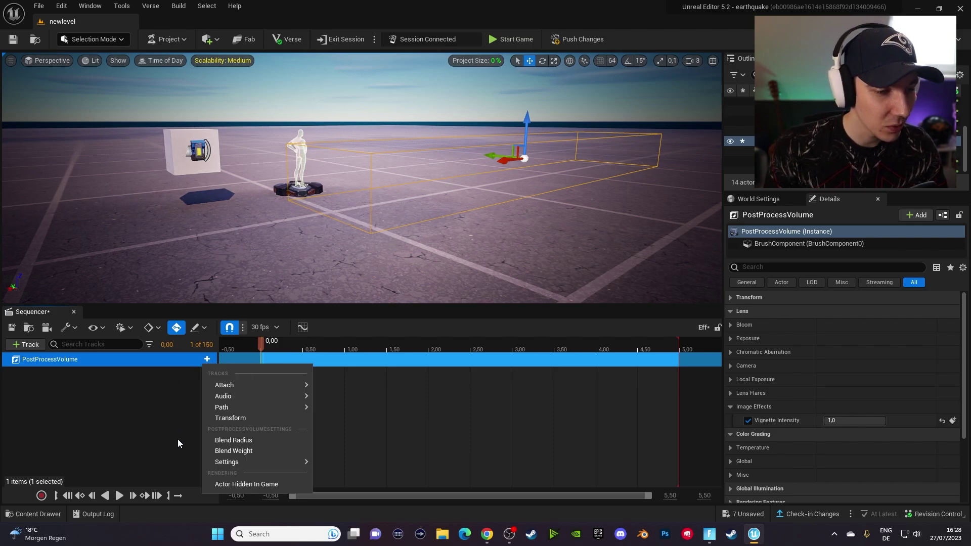
{"action": "mouse_move", "coordinate": [234, 464]}
{"action": "mouse_move", "coordinate": [359, 470]}
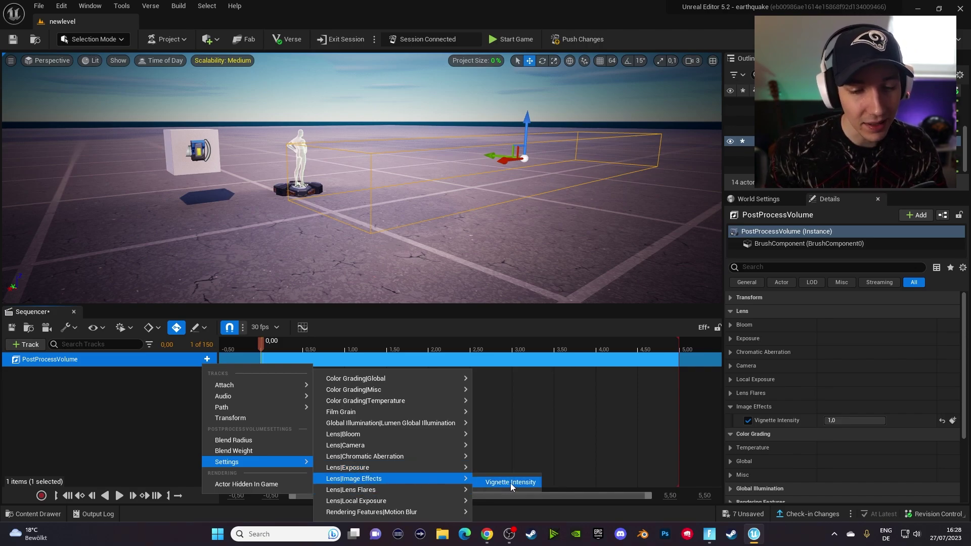
{"action": "left_click", "coordinate": [523, 484]}
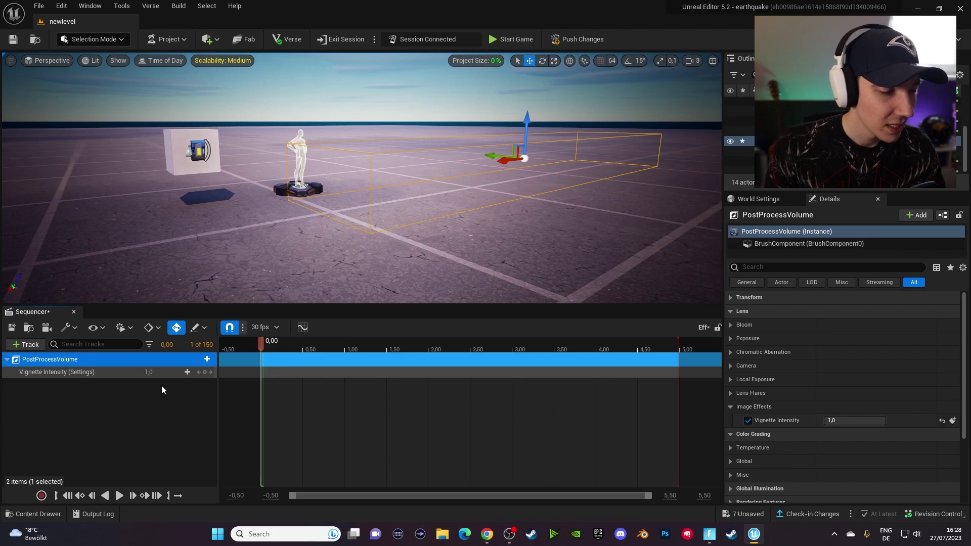
Step: Try a Vignette Intensity of 5.0 on the sequence track and inspect the effect in the level
{"action": "mouse_move", "coordinate": [149, 372]}
{"action": "left_mouse_down"}
{"action": "mouse_move", "coordinate": [129, 372]}
{"action": "mouse_move", "coordinate": [151, 373]}
{"action": "left_mouse_up"}
{"action": "left_click", "coordinate": [154, 371]}
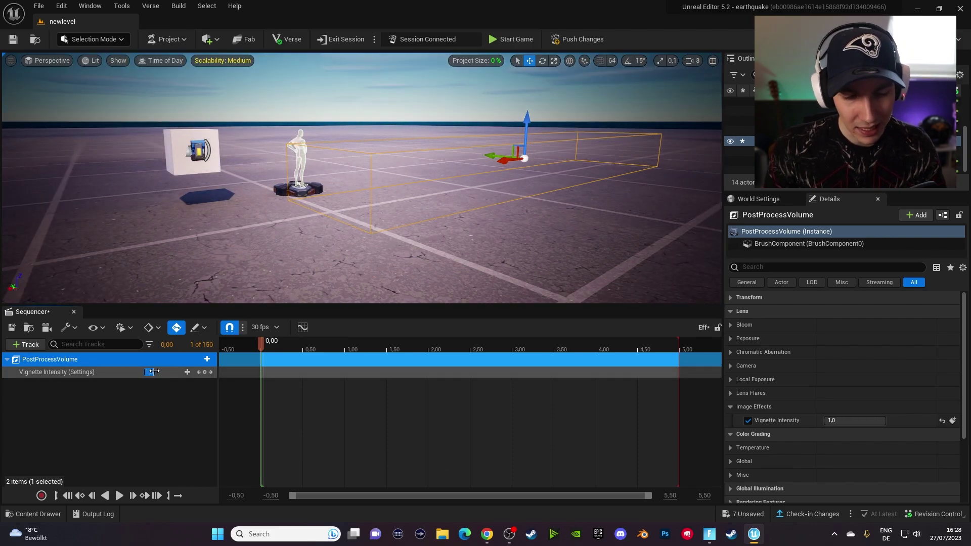
{"action": "left_click", "coordinate": [150, 395]}
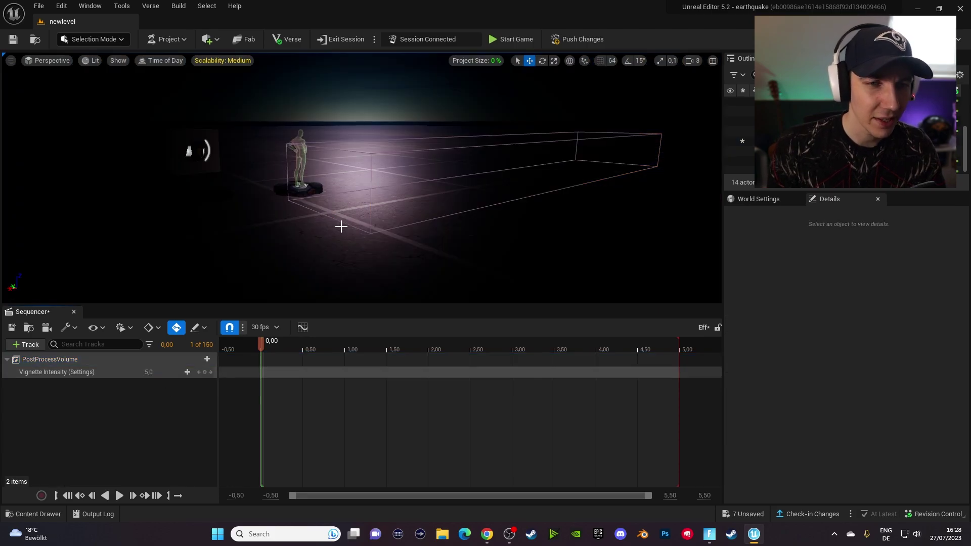
{"action": "mouse_move", "coordinate": [340, 226]}
{"action": "right_mouse_down"}
{"action": "mouse_move", "coordinate": [265, 212]}
{"action": "mouse_move", "coordinate": [290, 206]}
{"action": "mouse_move", "coordinate": [337, 221]}
{"action": "right_mouse_up"}
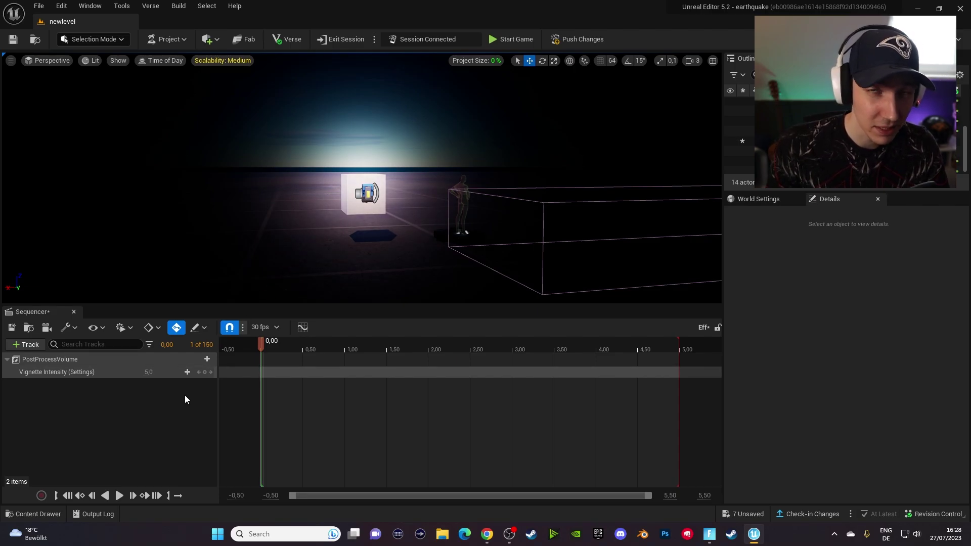
Step: Set the track's Vignette Intensity to 0 and add a key for it at time 0.00
{"action": "left_click", "coordinate": [148, 371]}
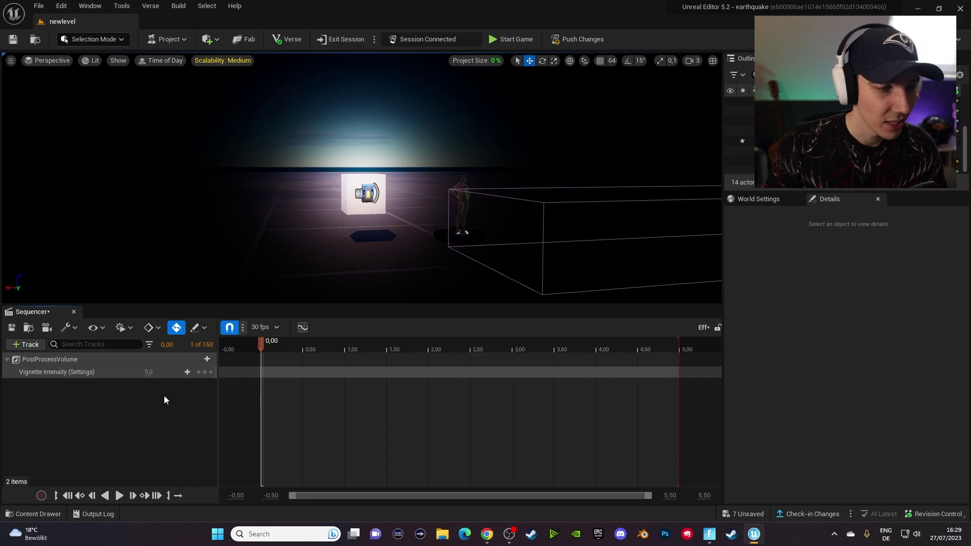
{"action": "left_click", "coordinate": [155, 370]}
{"action": "type", "text": "0"}
{"action": "key", "text": "Return"}
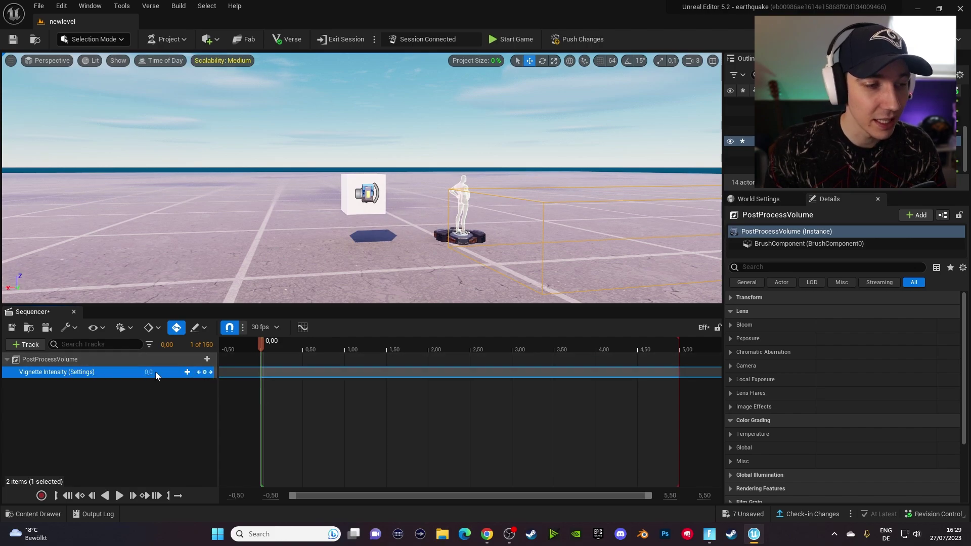
{"action": "left_click", "coordinate": [206, 372]}
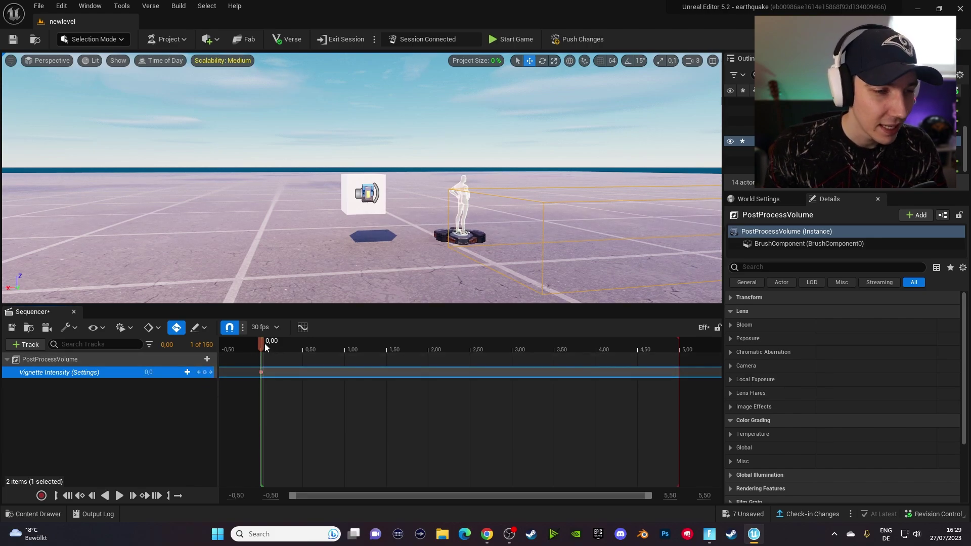
Step: Key the Vignette Intensity at 1.0 at time 0.50 and play the sequence to preview the fade-in
{"action": "left_click_drag", "start_coordinate": [265, 344], "coordinate": [305, 346]}
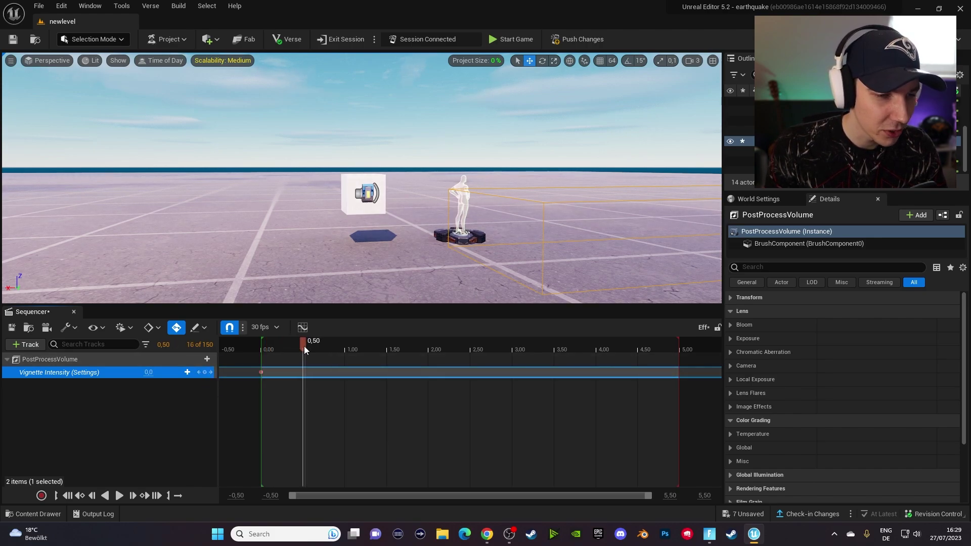
{"action": "left_click_drag", "start_coordinate": [148, 372], "coordinate": [150, 372]}
{"action": "left_click", "coordinate": [151, 370]}
{"action": "type", "text": "1"}
{"action": "left_click", "coordinate": [166, 396]}
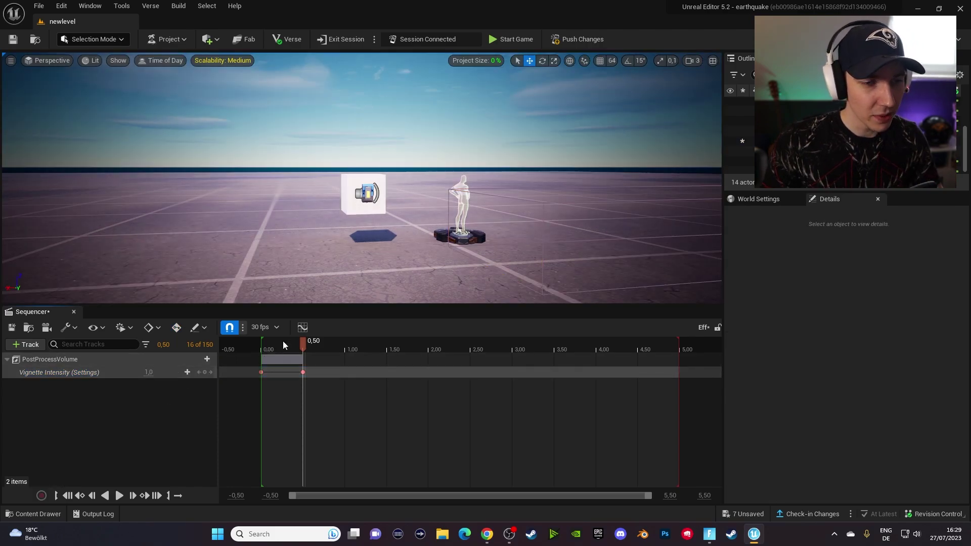
{"action": "left_click_drag", "start_coordinate": [302, 344], "coordinate": [237, 348]}
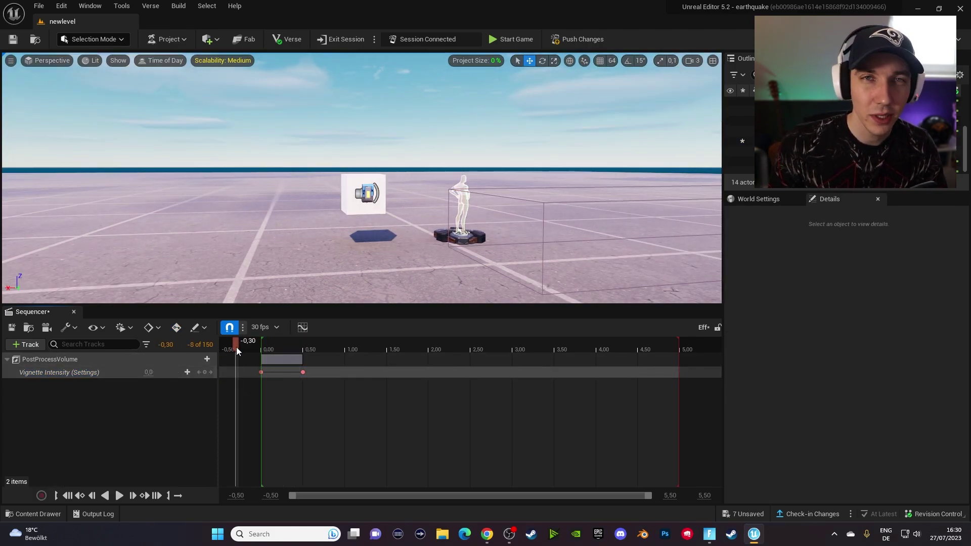
{"action": "left_click", "coordinate": [119, 496]}
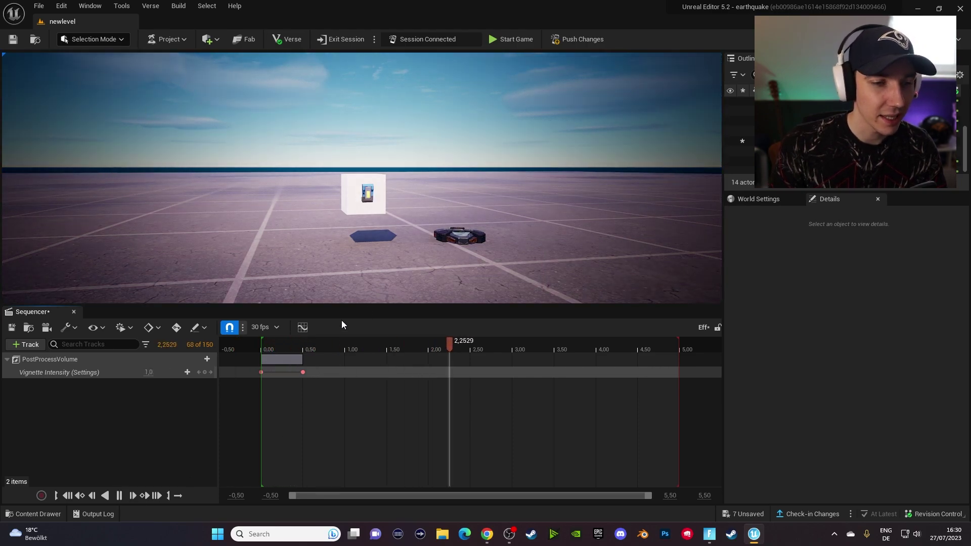
Step: Hold the Vignette Intensity at 1.0 with a key at 1.50 and key it to 0 at 2.00
{"action": "left_click_drag", "start_coordinate": [279, 344], "coordinate": [388, 340]}
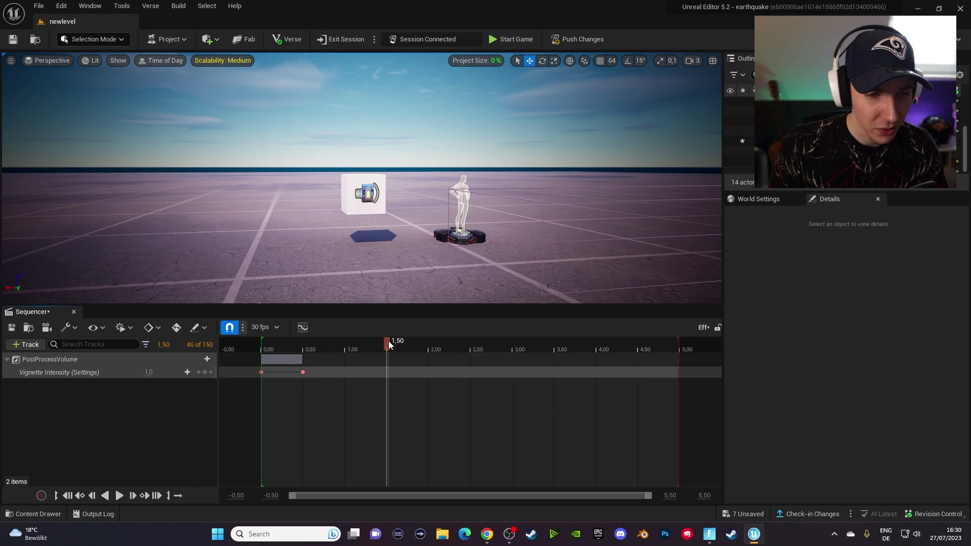
{"action": "left_click", "coordinate": [205, 373]}
{"action": "left_click_drag", "start_coordinate": [387, 343], "coordinate": [429, 337]}
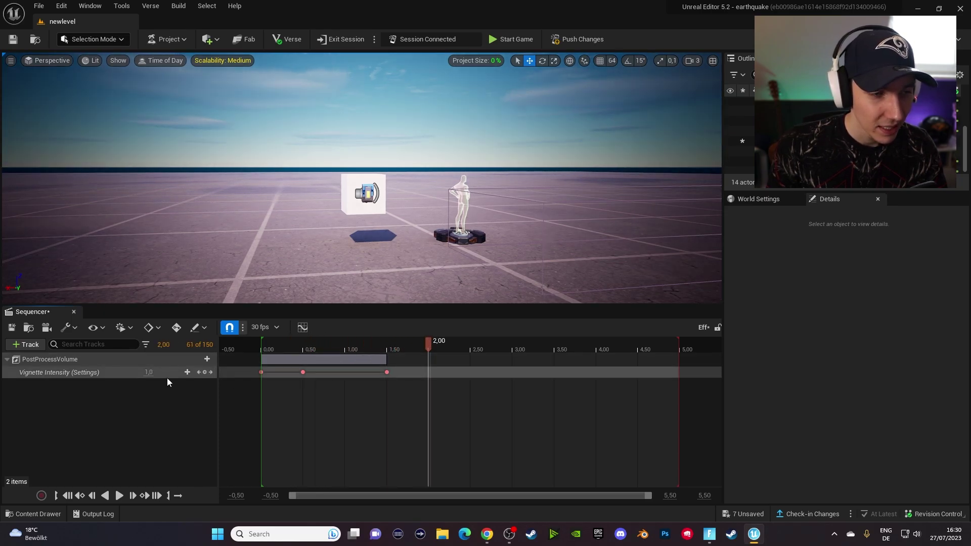
{"action": "type", "text": "0"}
{"action": "key", "text": "Return"}
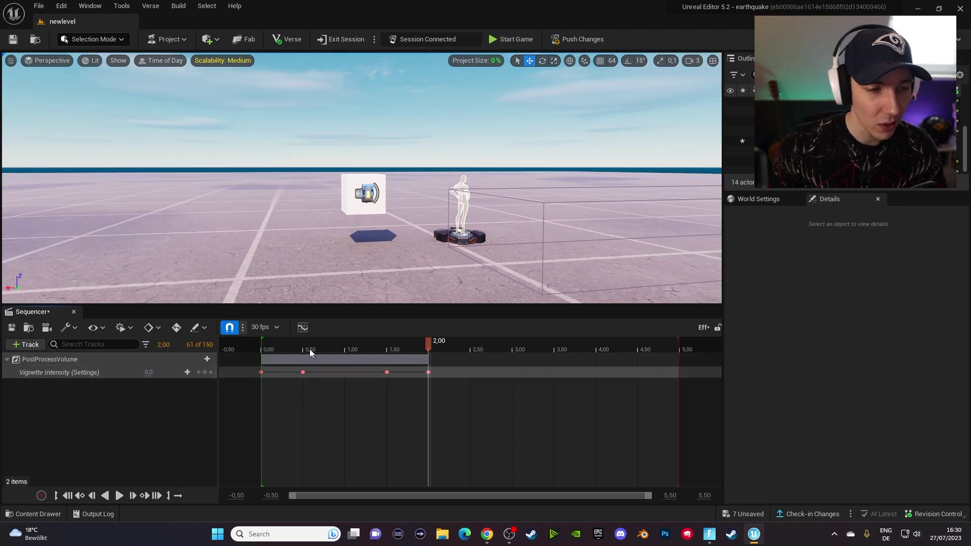
Step: Play back the complete vignette animation from the start, and save and close the Eff sequence
{"action": "left_click_drag", "start_coordinate": [283, 343], "coordinate": [250, 341]}
{"action": "left_click", "coordinate": [119, 496]}
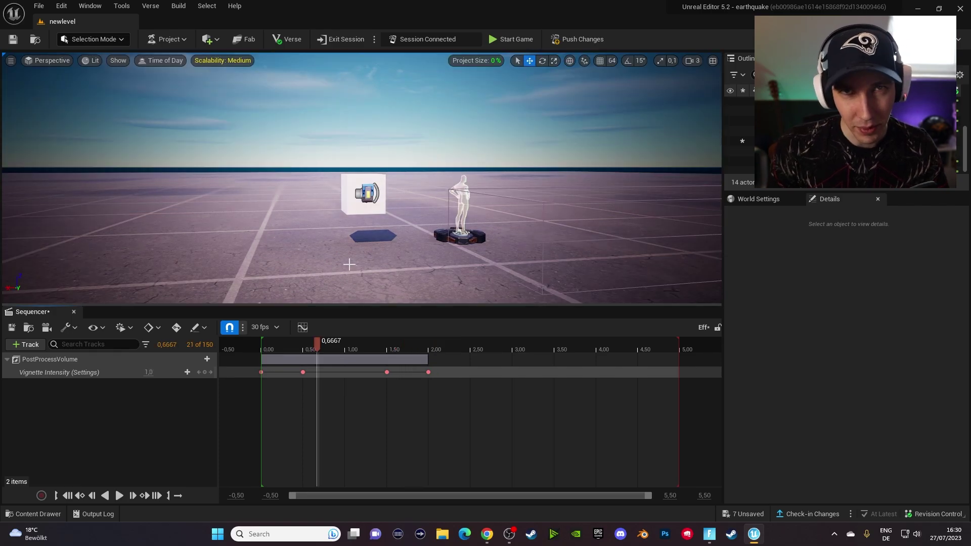
{"action": "left_click", "coordinate": [12, 328]}
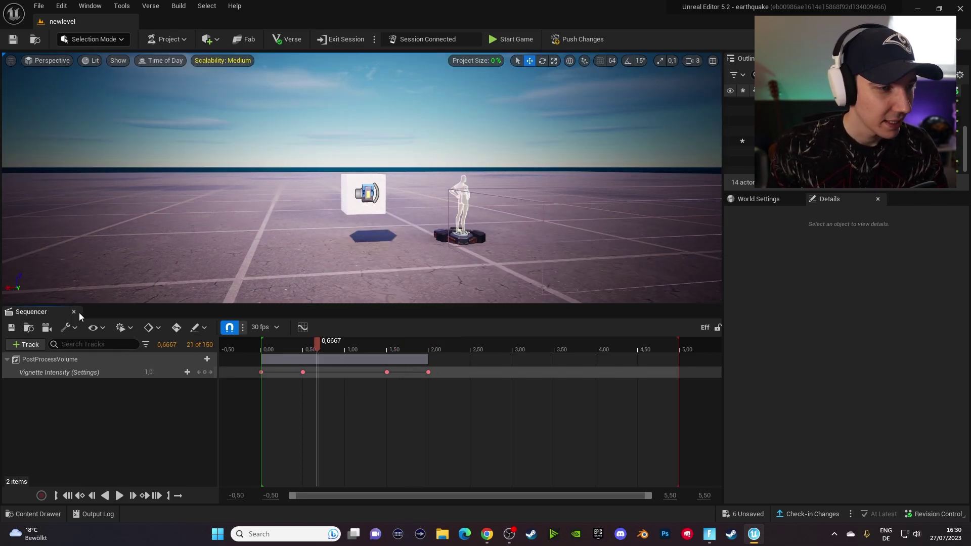
{"action": "left_click", "coordinate": [74, 311]}
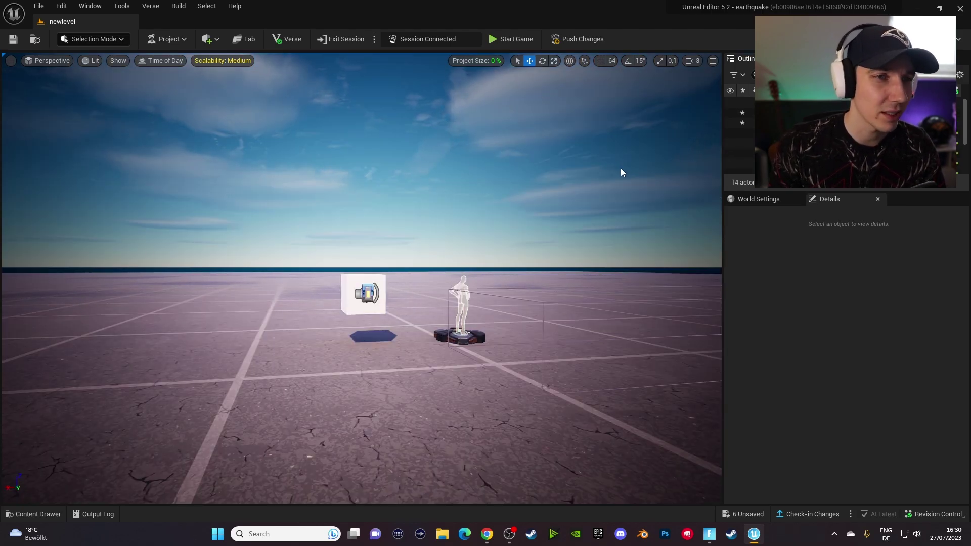
Step: Push the level changes to the connected Fortnite edit session
{"action": "right_click_drag", "start_coordinate": [621, 168], "coordinate": [604, 181]}
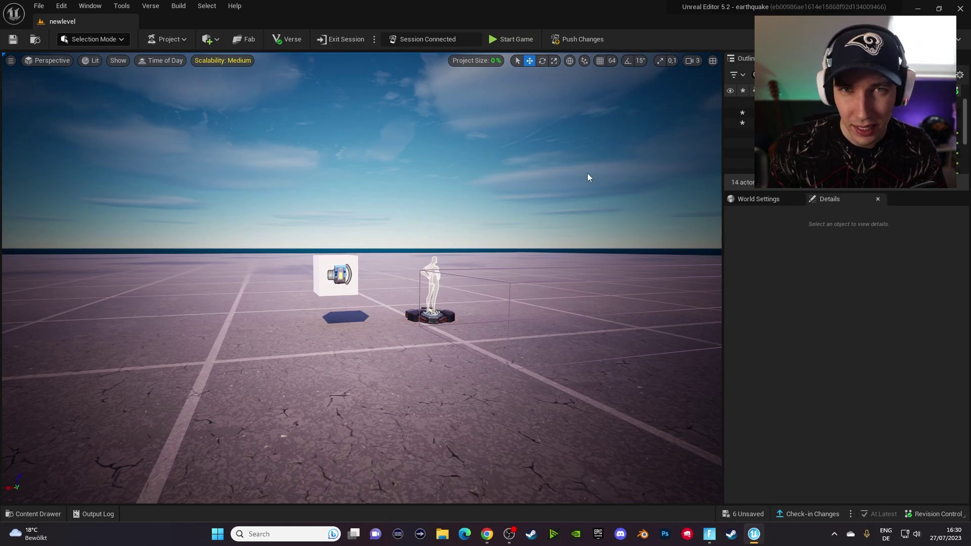
{"action": "left_click", "coordinate": [561, 40]}
{"action": "left_click", "coordinate": [562, 374]}
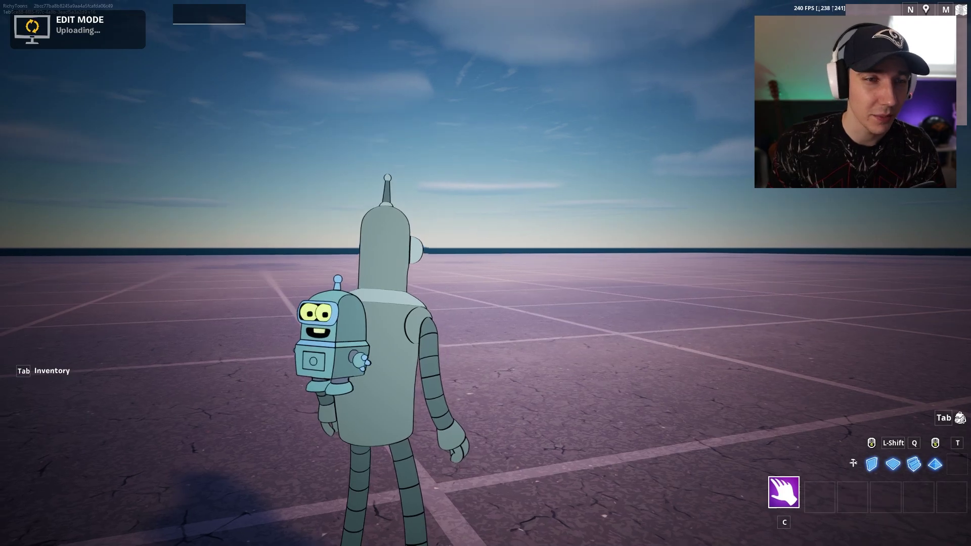
Step: Walk the character around the cube to its button in the Fortnite session, and switch back to the Unreal Editor
{"action": "key", "text": "w"}
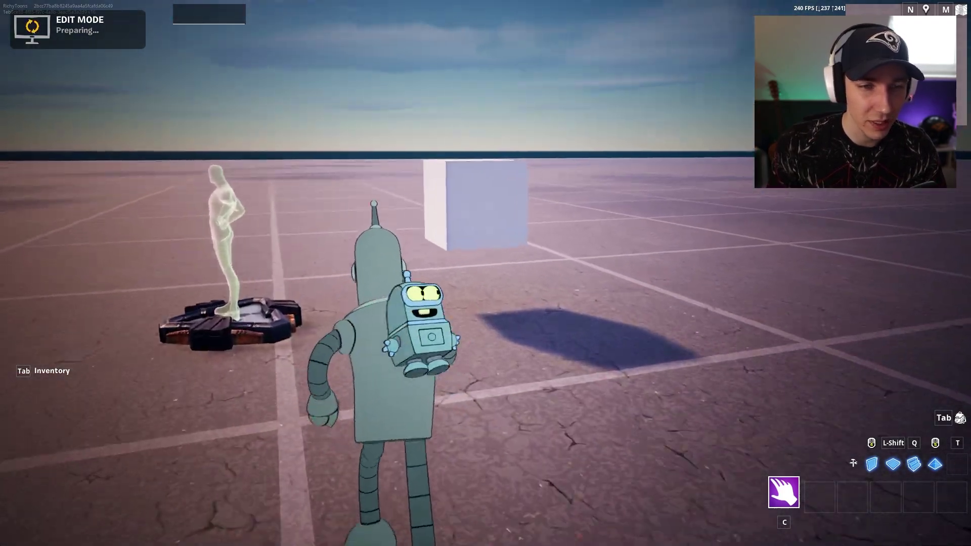
{"action": "key", "text": "a"}
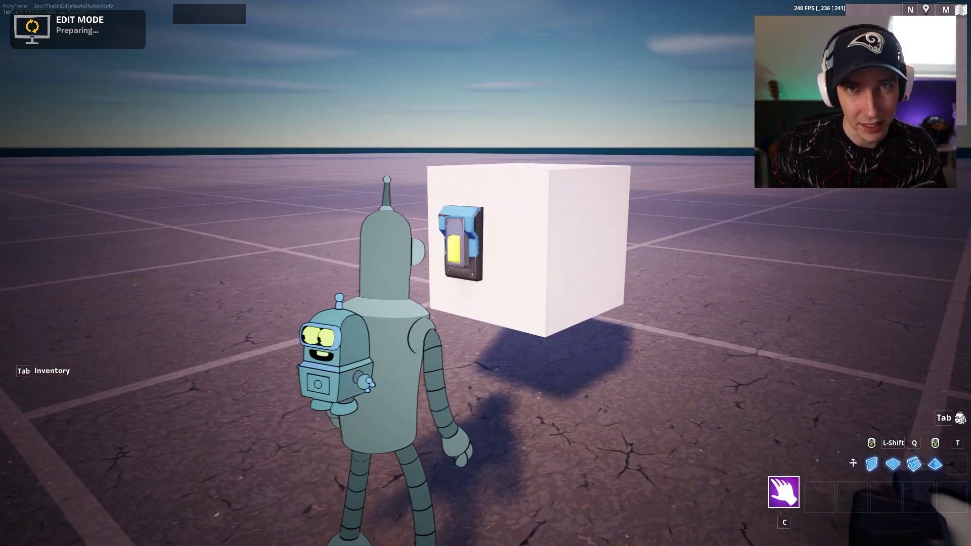
{"action": "key", "text": "alt+Tab"}
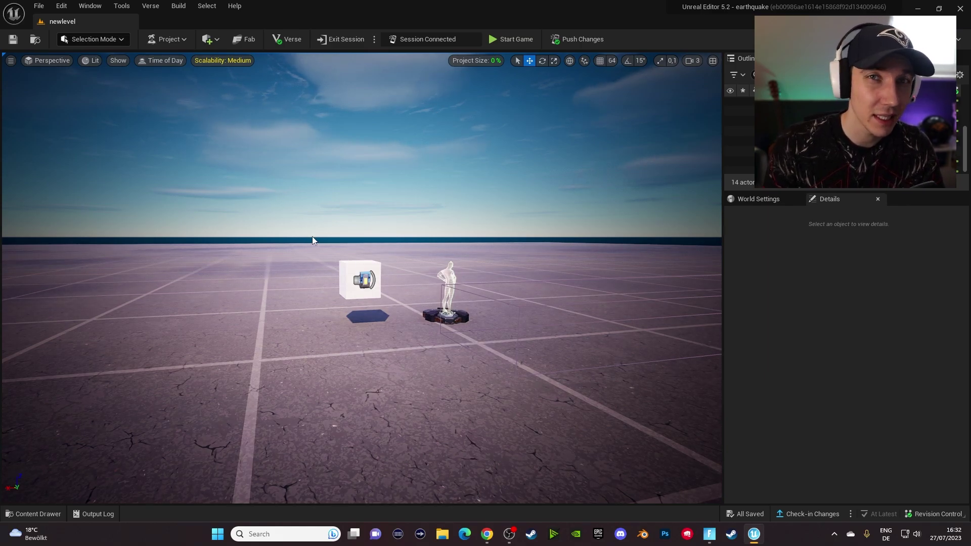
Step: Reopen the Eff level sequence from the Tuto folder with the playhead at the start
{"action": "left_click", "coordinate": [36, 513]}
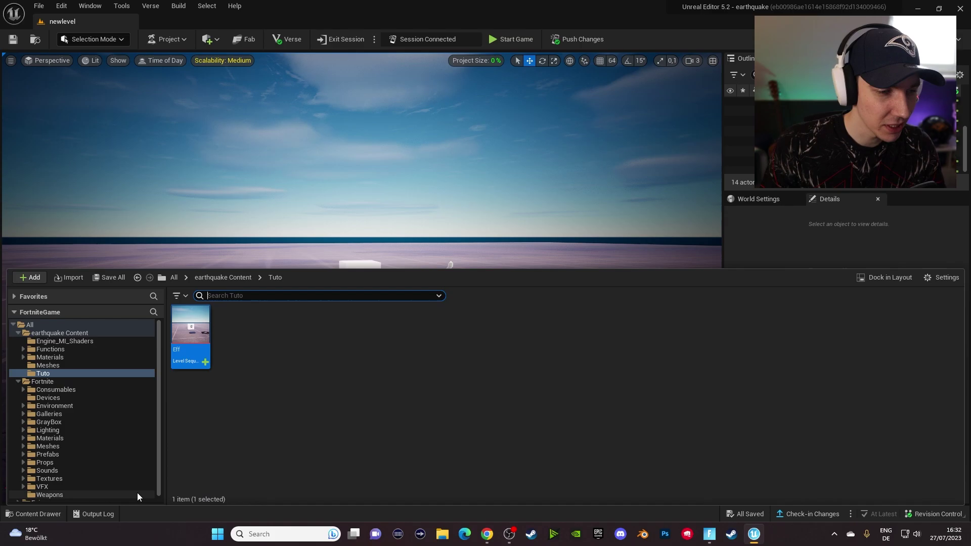
{"action": "double_click", "coordinate": [193, 331]}
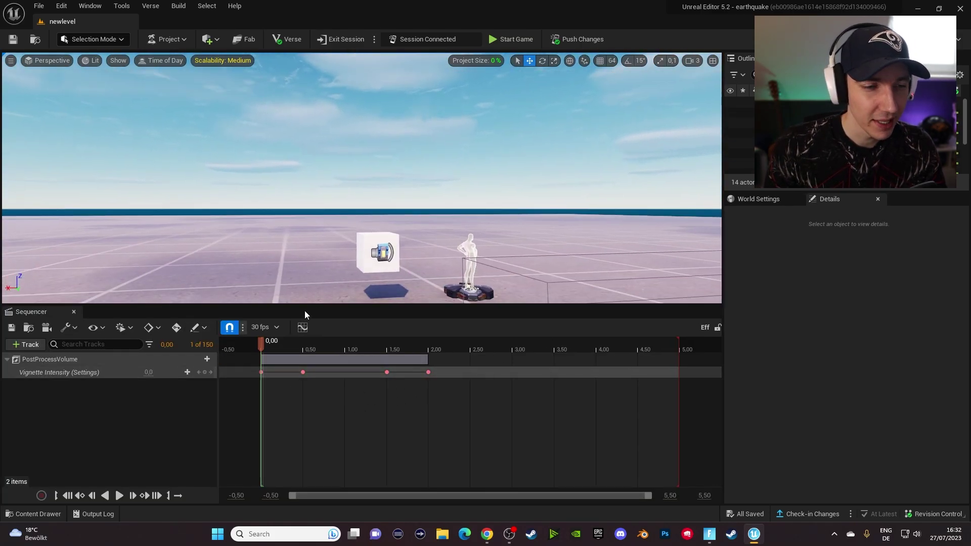
{"action": "mouse_move", "coordinate": [273, 344]}
{"action": "left_mouse_down"}
{"action": "mouse_move", "coordinate": [378, 348]}
{"action": "mouse_move", "coordinate": [263, 352]}
{"action": "left_mouse_up"}
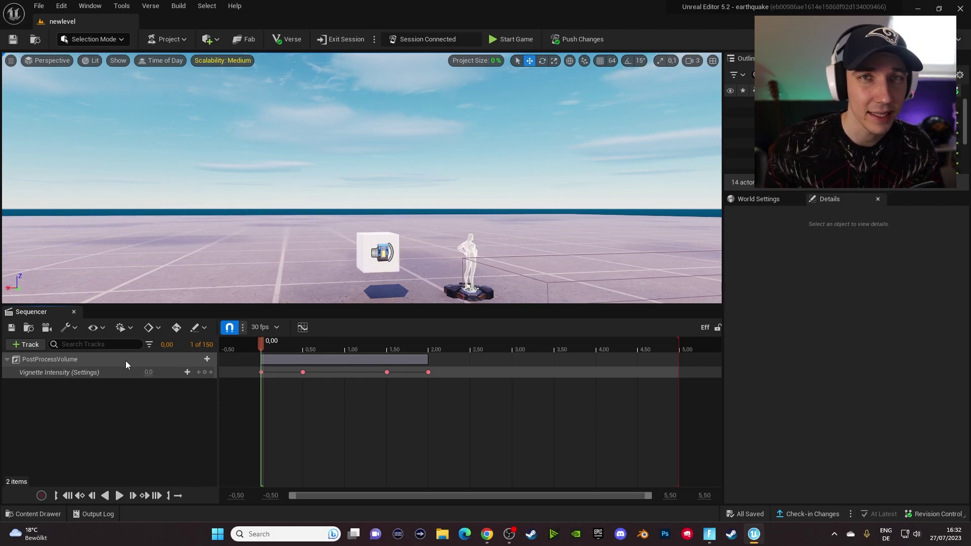
{"action": "left_click", "coordinate": [102, 358]}
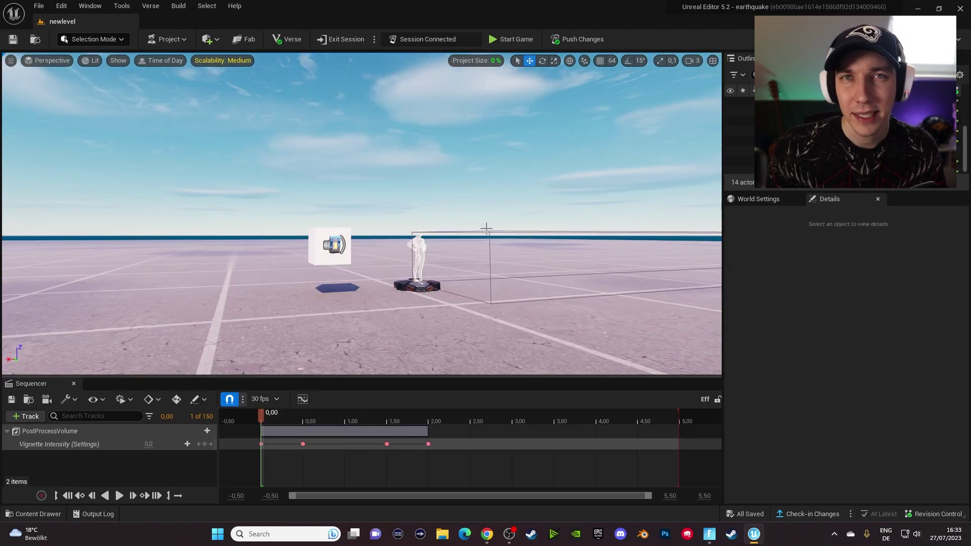
Step: Add the post process volume's Blend Weight as a track in the sequence and key it to 0 at time 0.00
{"action": "left_click", "coordinate": [487, 235]}
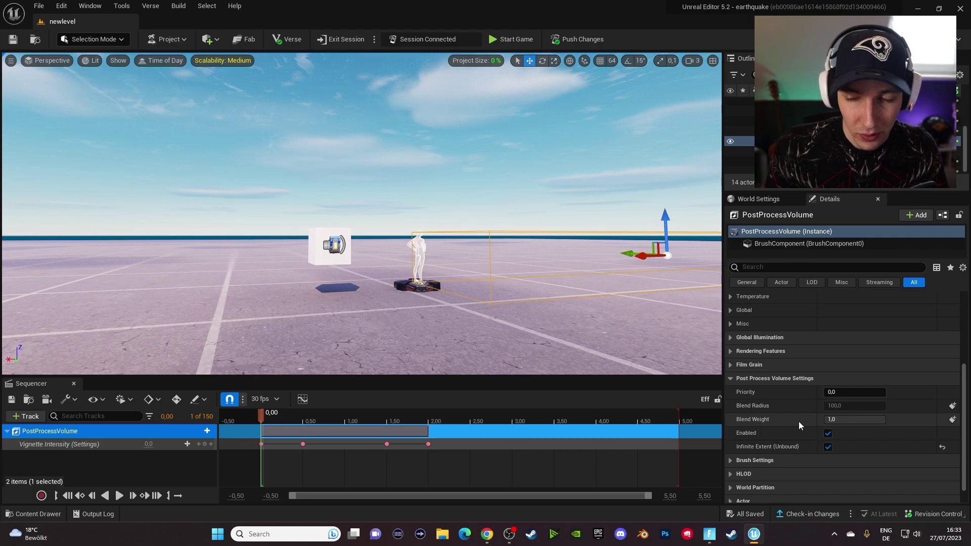
{"action": "left_click", "coordinate": [731, 365]}
{"action": "left_click", "coordinate": [733, 364]}
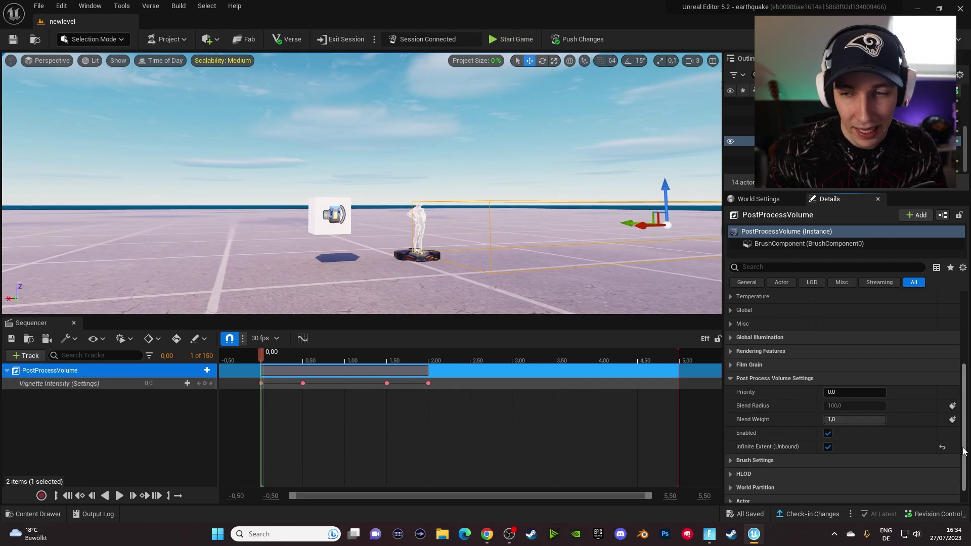
{"action": "left_click", "coordinate": [953, 419]}
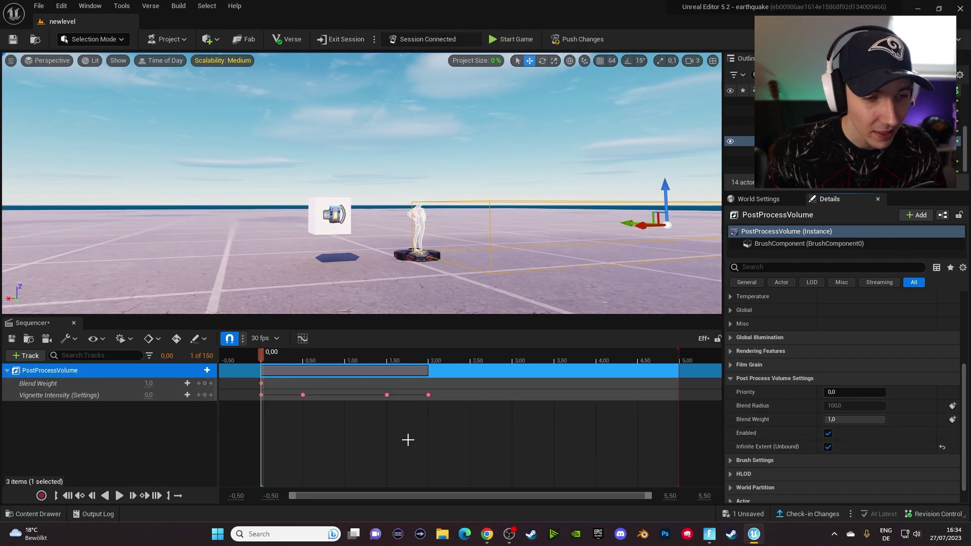
{"action": "left_click", "coordinate": [151, 383]}
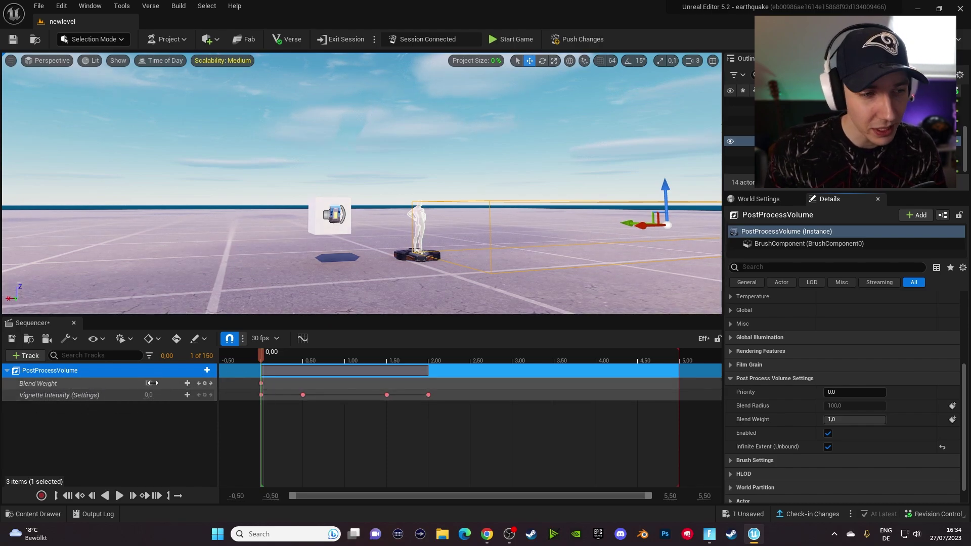
{"action": "type", "text": "0"}
{"action": "key", "text": "Return"}
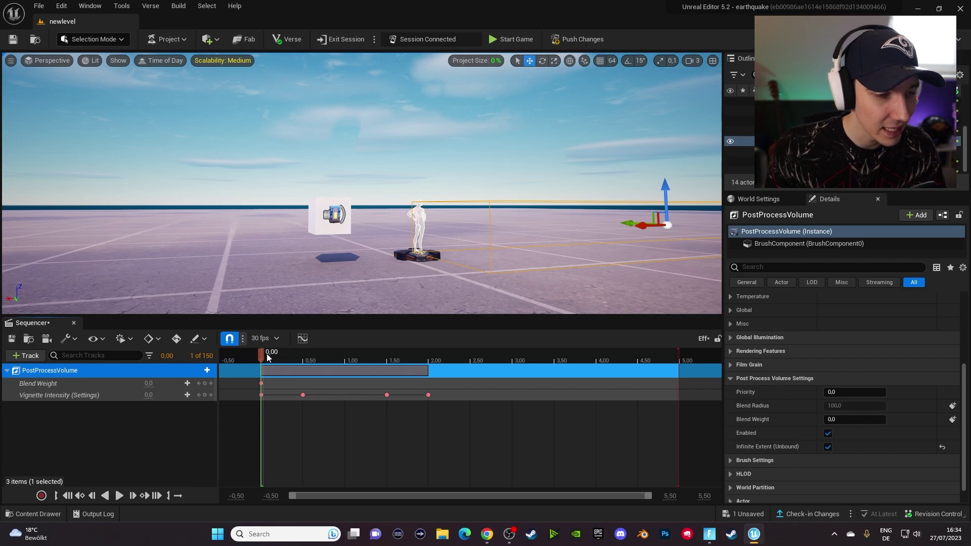
Step: Key the Blend Weight at 1.0 at time 0.50 and hold it with another key at 1.50
{"action": "left_click_drag", "start_coordinate": [263, 353], "coordinate": [303, 351]}
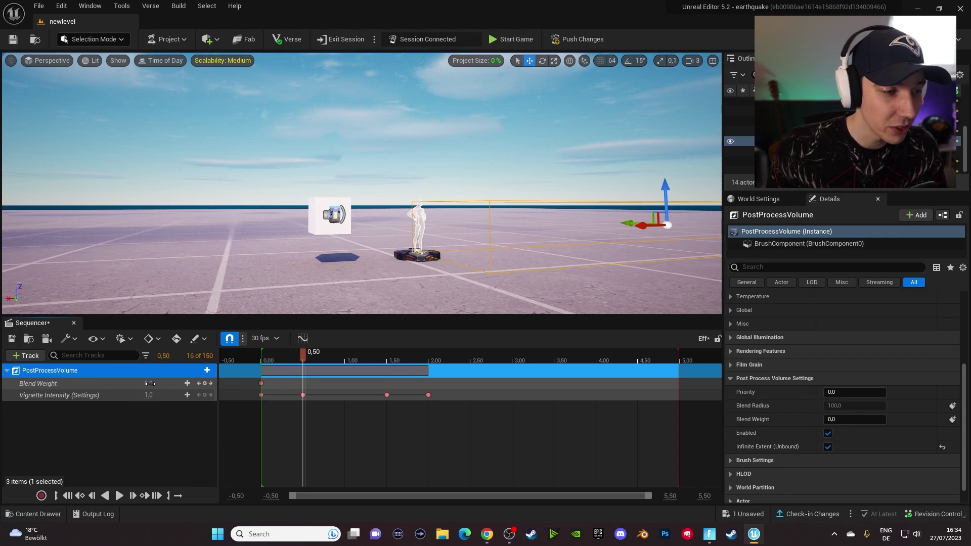
{"action": "key", "text": "Return"}
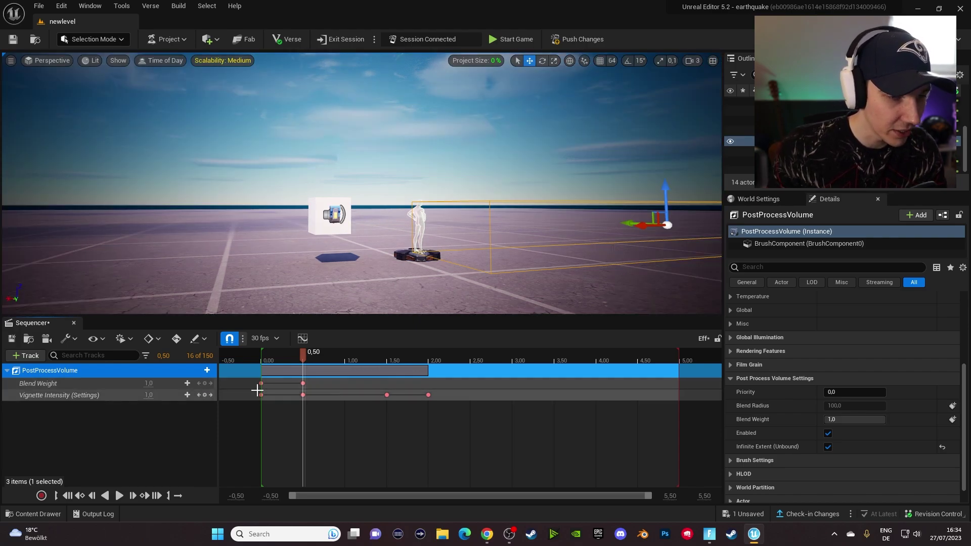
{"action": "left_click_drag", "start_coordinate": [299, 352], "coordinate": [388, 352]}
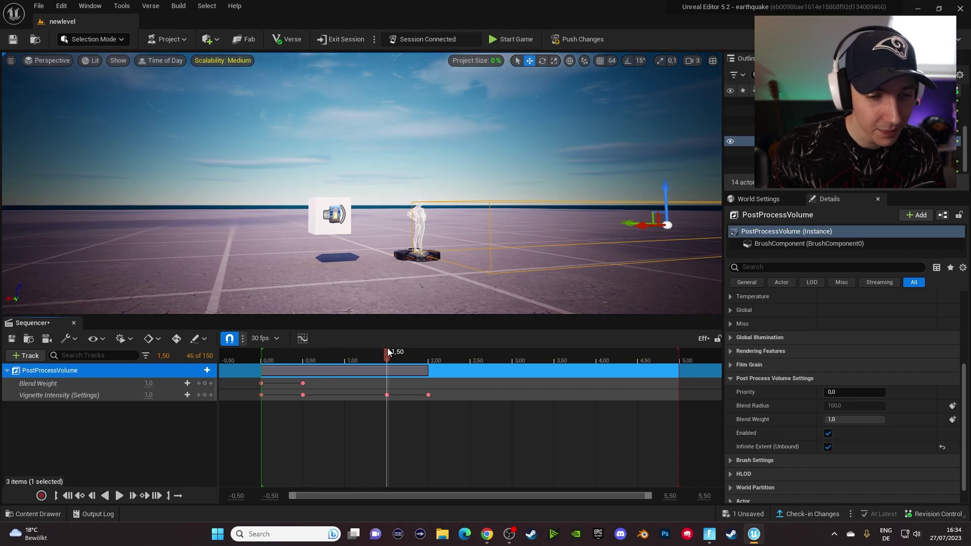
{"action": "left_click", "coordinate": [205, 384]}
Step: Key the Blend Weight to 0 at time 2.00, rewind the playhead, and save the Eff sequence
{"action": "left_click_drag", "start_coordinate": [392, 355], "coordinate": [429, 353]}
{"action": "left_click", "coordinate": [149, 383]}
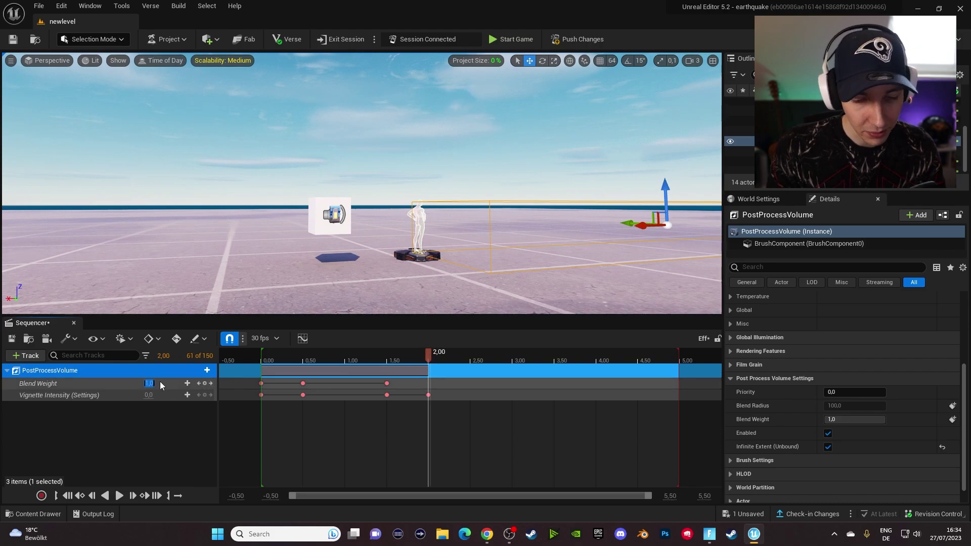
{"action": "type", "text": "0"}
{"action": "key", "text": "Return"}
{"action": "left_click_drag", "start_coordinate": [428, 352], "coordinate": [253, 356]}
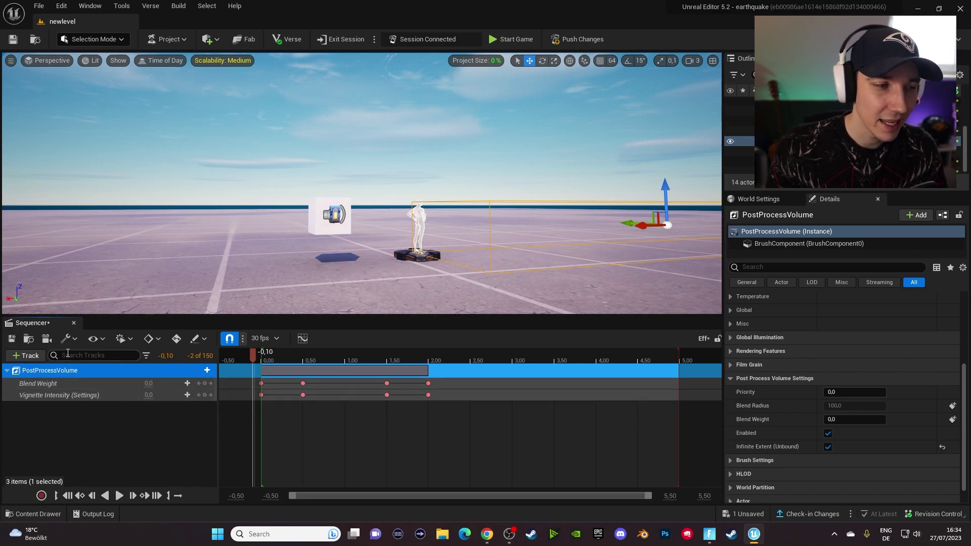
{"action": "left_click", "coordinate": [15, 346]}
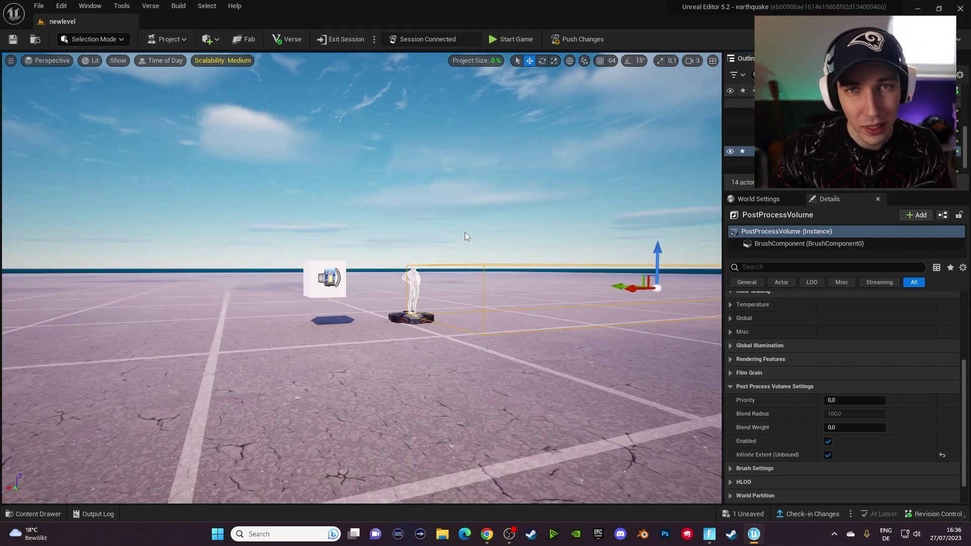
Step: Set the post process volume's own Blend Weight to 1.0 to compare the look, and lower it to 0
{"action": "left_click", "coordinate": [855, 427]}
{"action": "type", "text": "1"}
{"action": "key", "text": "Return"}
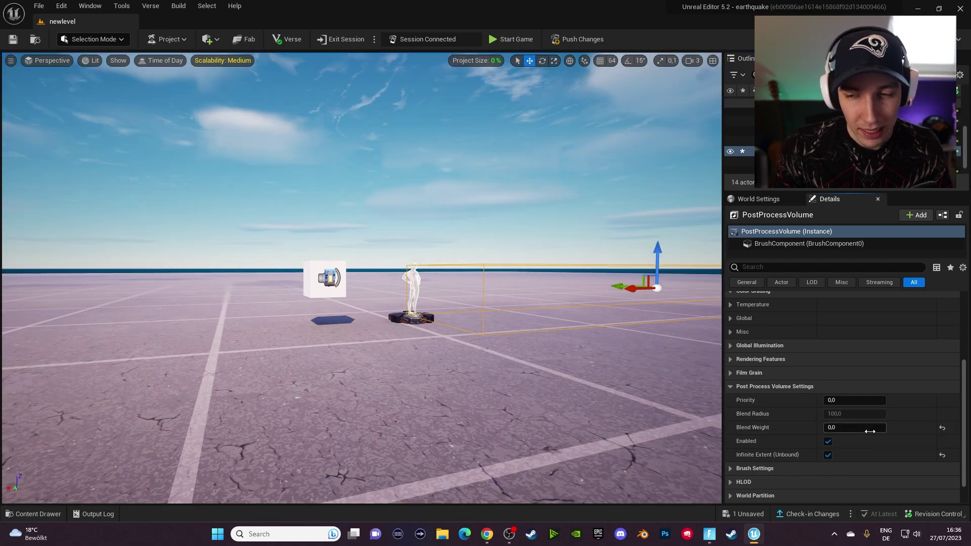
{"action": "left_click", "coordinate": [870, 428]}
{"action": "type", "text": "1"}
{"action": "key", "text": "Return"}
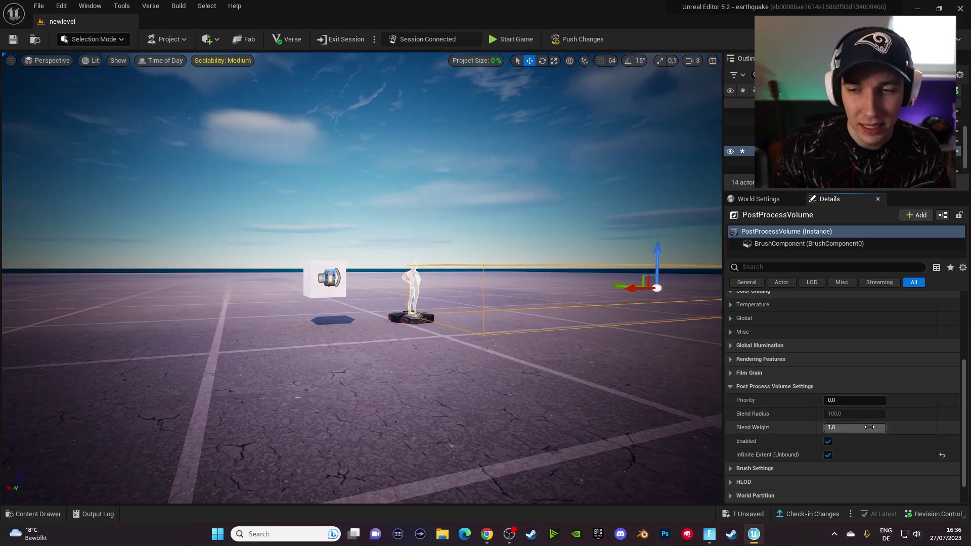
{"action": "left_click_drag", "start_coordinate": [865, 427], "coordinate": [823, 428]}
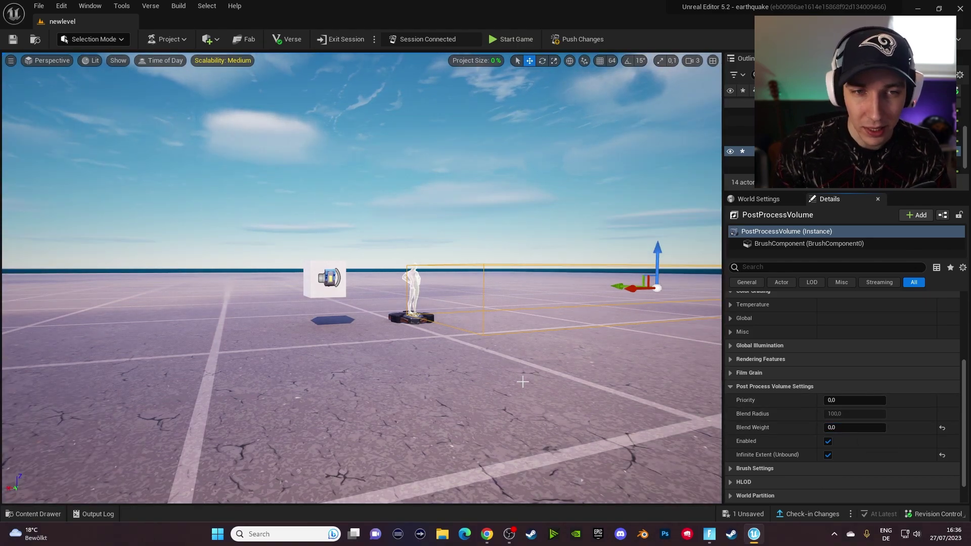
Step: Reopen the Eff sequence, play the Blend Weight and vignette animation from the start, and close the sequence
{"action": "left_click", "coordinate": [39, 513]}
{"action": "double_click", "coordinate": [191, 344]}
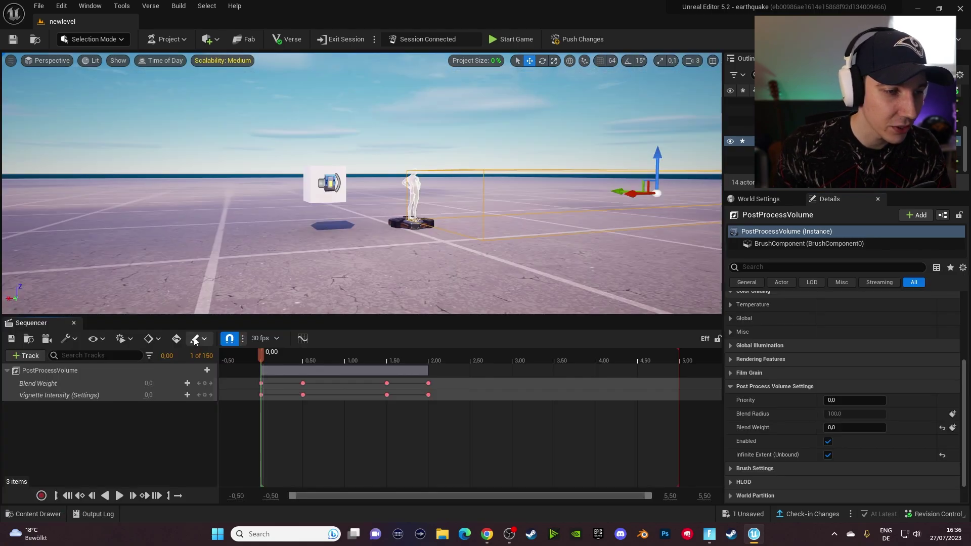
{"action": "left_click", "coordinate": [120, 496]}
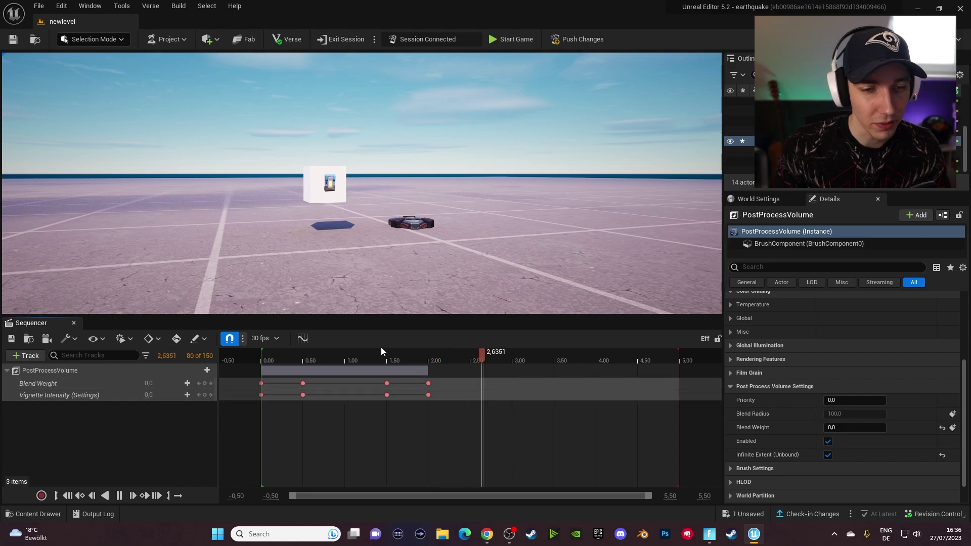
{"action": "left_click", "coordinate": [342, 355]}
{"action": "left_click", "coordinate": [72, 324]}
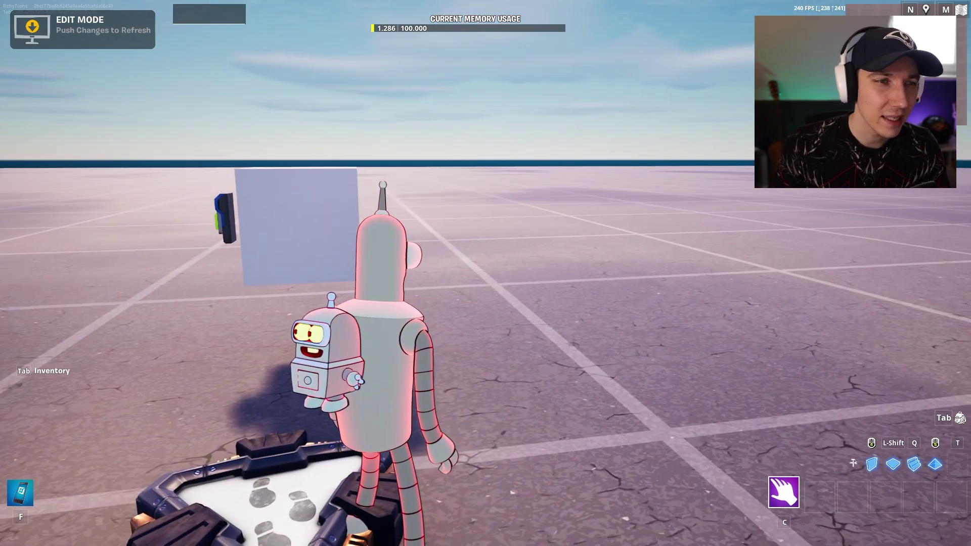
Step: Walk the character off the spawn pad toward the cube's button in the Fortnite session
{"action": "key", "text": "a"}
{"action": "key", "text": "w"}
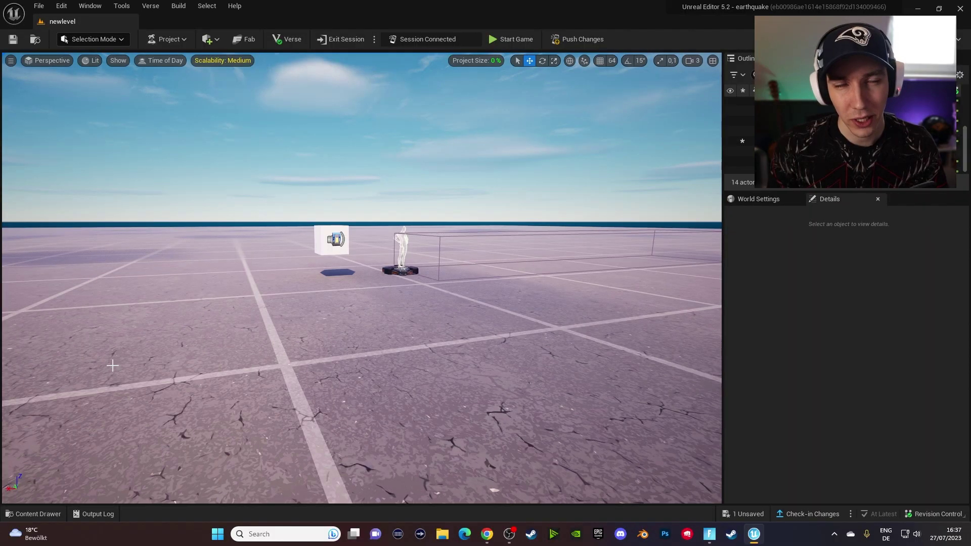
Step: Place a Cinematic Sequence device from the Fortnite Devices on the floor near the cube and select it
{"action": "left_click", "coordinate": [33, 513]}
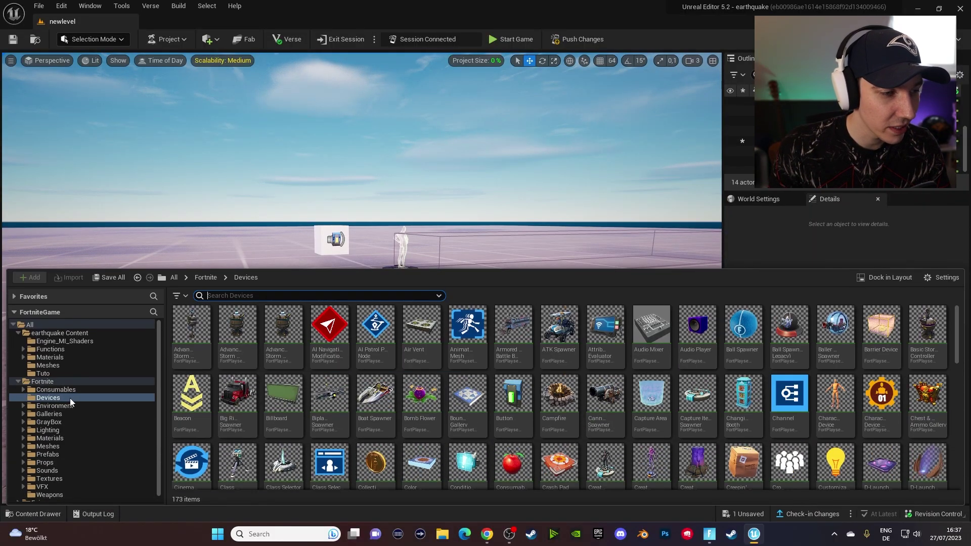
{"action": "scroll", "coordinate": [111, 403], "scroll_direction": "down", "scroll_amount": 1}
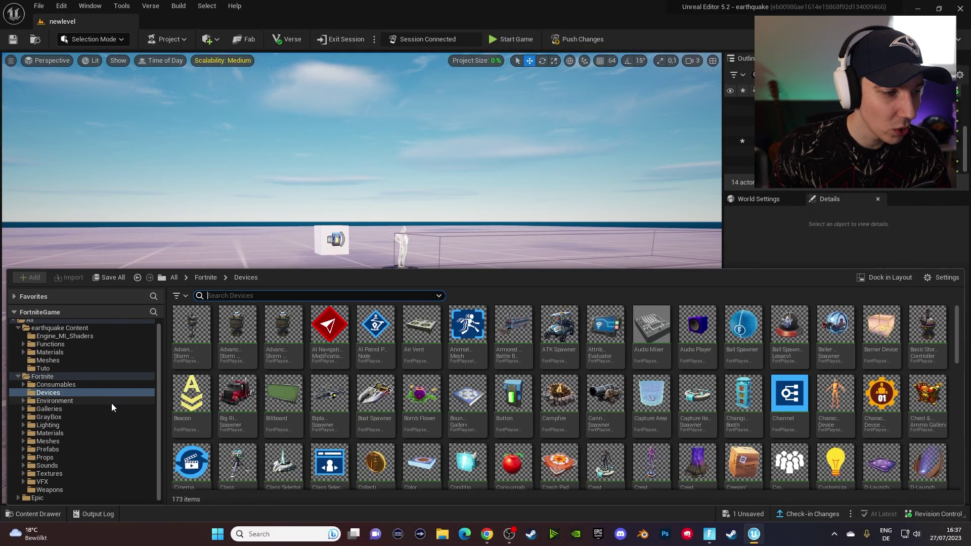
{"action": "scroll", "coordinate": [206, 438], "scroll_direction": "down", "scroll_amount": 1}
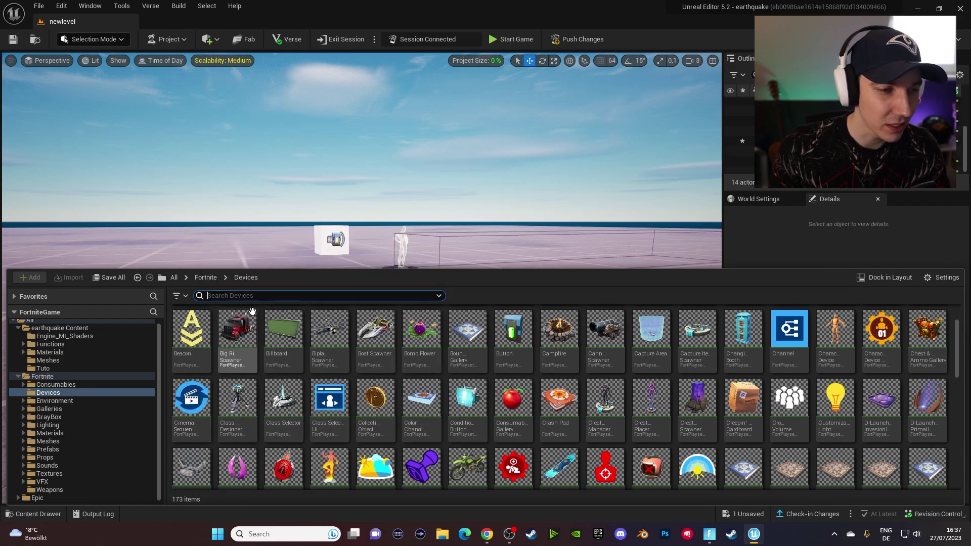
{"action": "left_click_drag", "start_coordinate": [191, 397], "coordinate": [292, 239]}
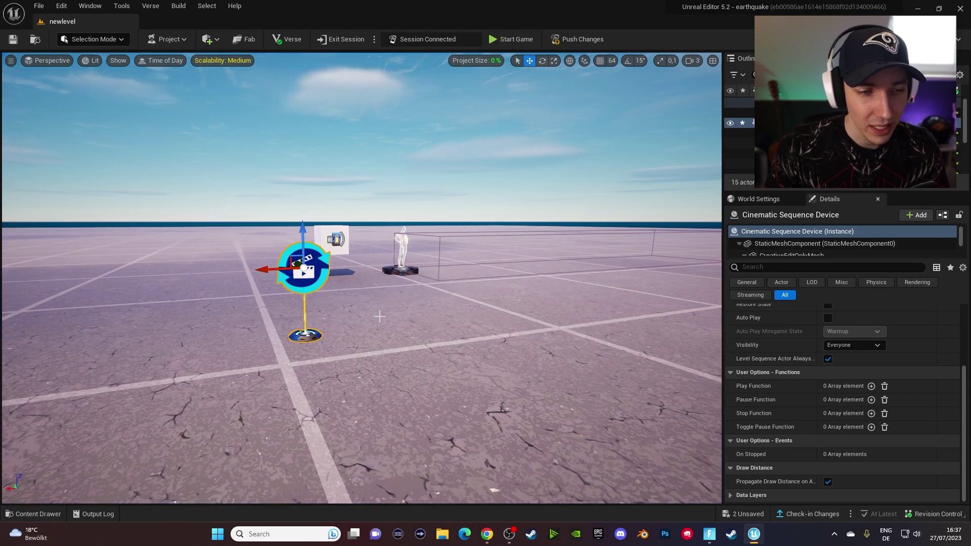
{"action": "left_click", "coordinate": [361, 306]}
{"action": "left_click", "coordinate": [317, 336]}
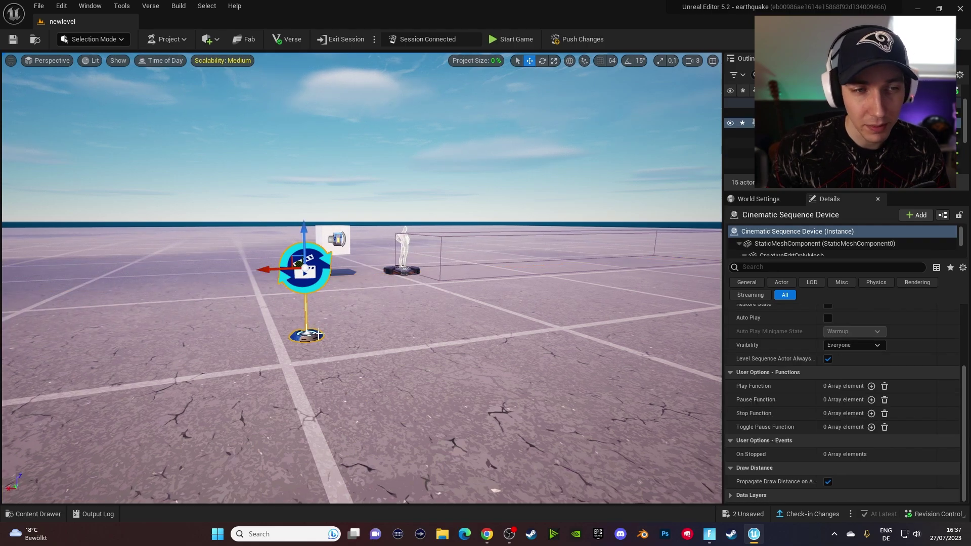